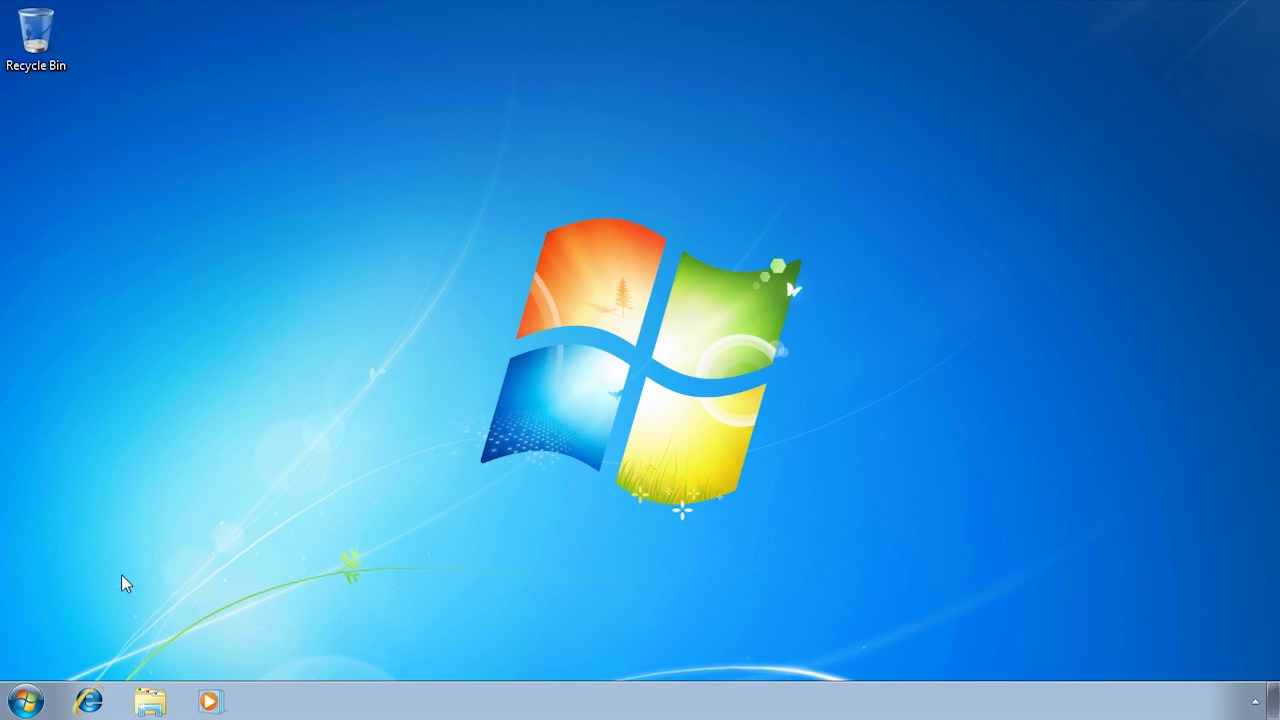
# Search Google for "RSAT Windows 7" in Internet Explorer and open Microsoft's Remote Server Administration Tools for Windows 7 with SP1 download page
pyautogui.click(92, 700)
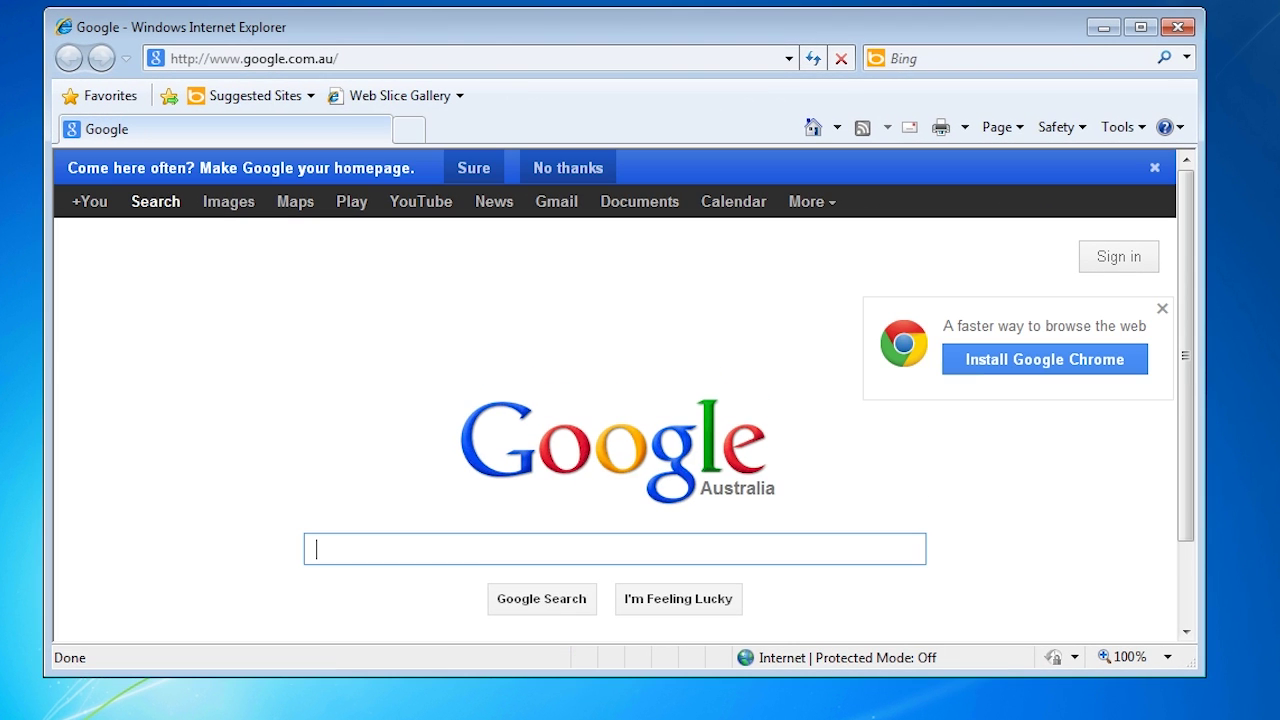
pyautogui.write('RSAT Windows 7')
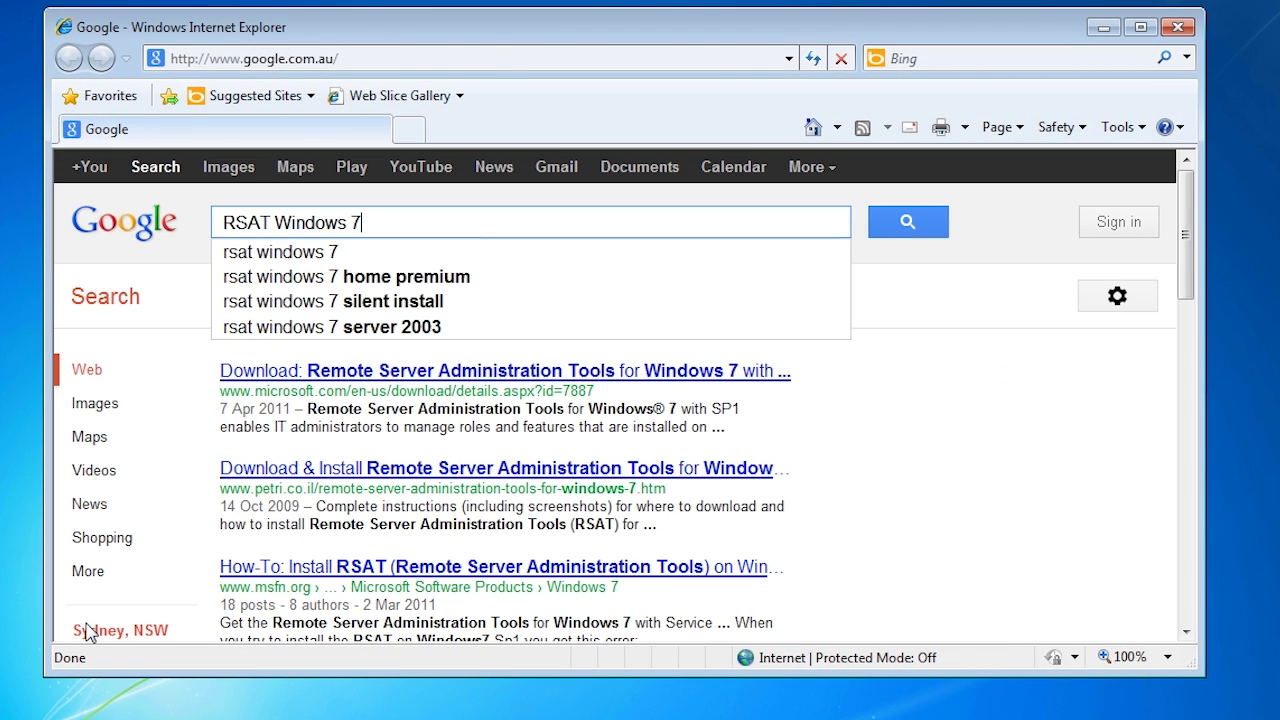
pyautogui.click(355, 370)
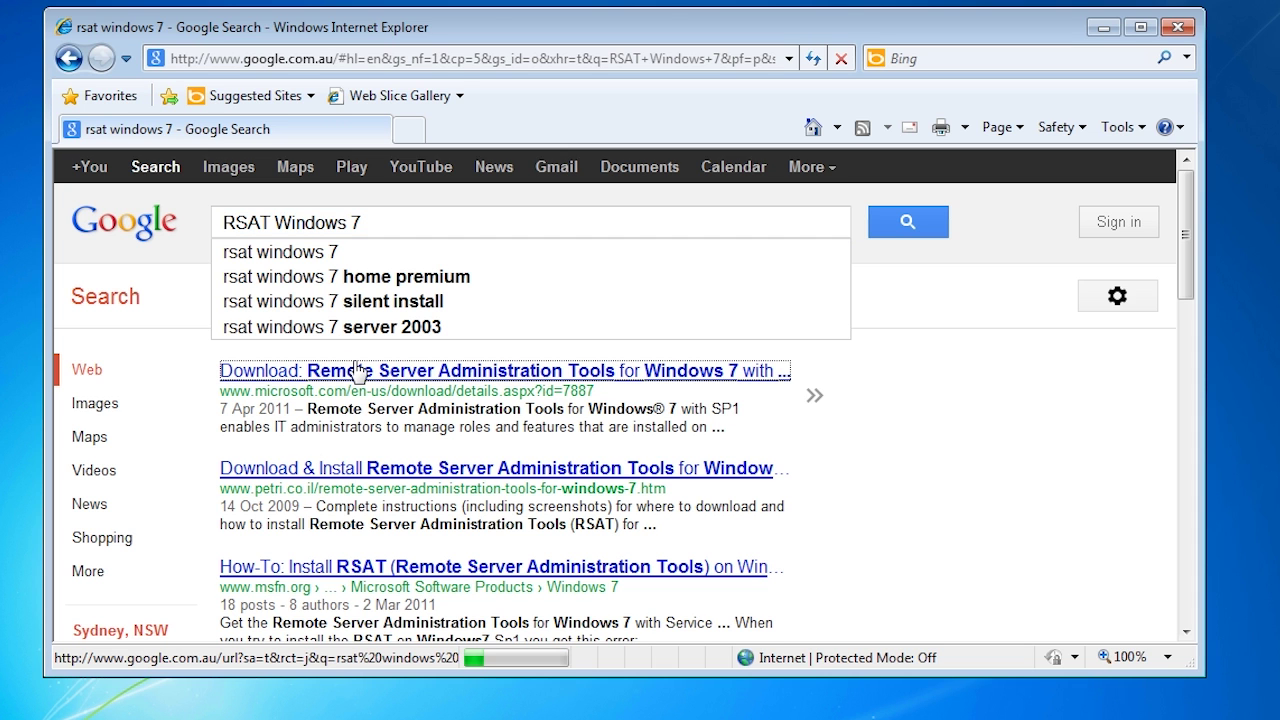
# Download Windows6.1-KB958830-x64-RefreshPkg.msu to the Desktop and close the browser
pyautogui.scroll(-5, 355, 362)
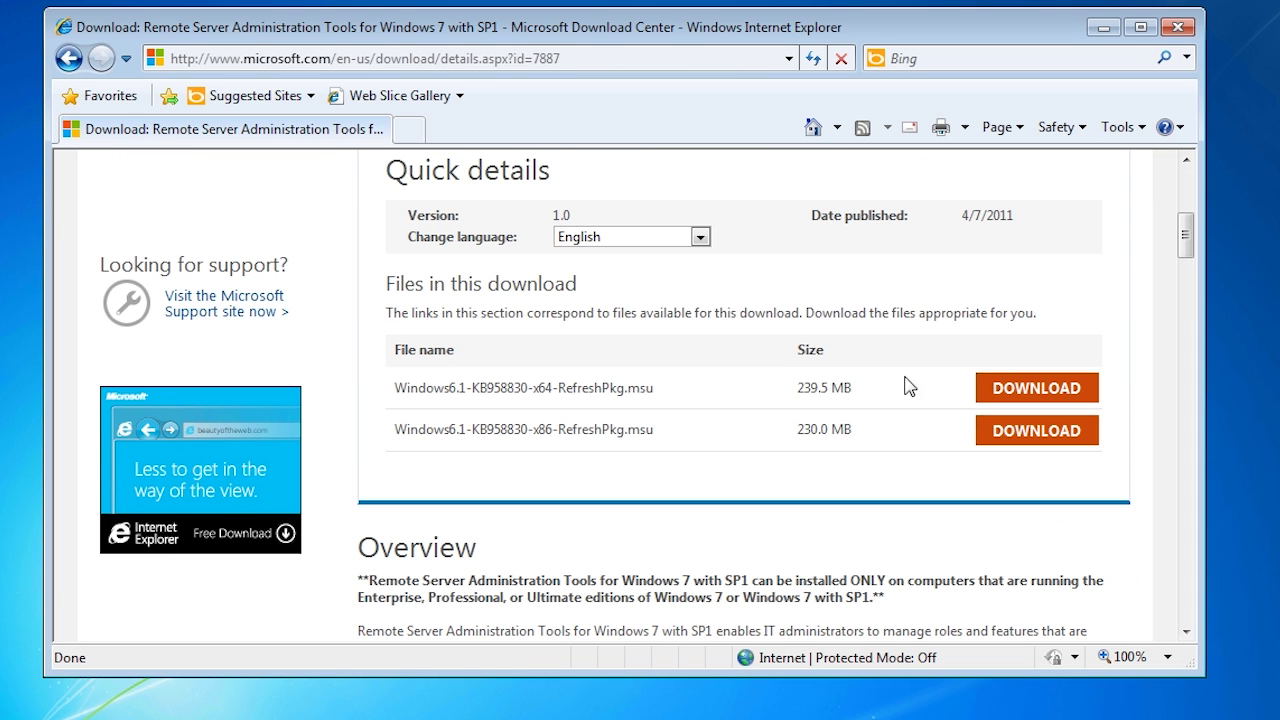
pyautogui.click(1068, 390)
pyautogui.click(684, 399)
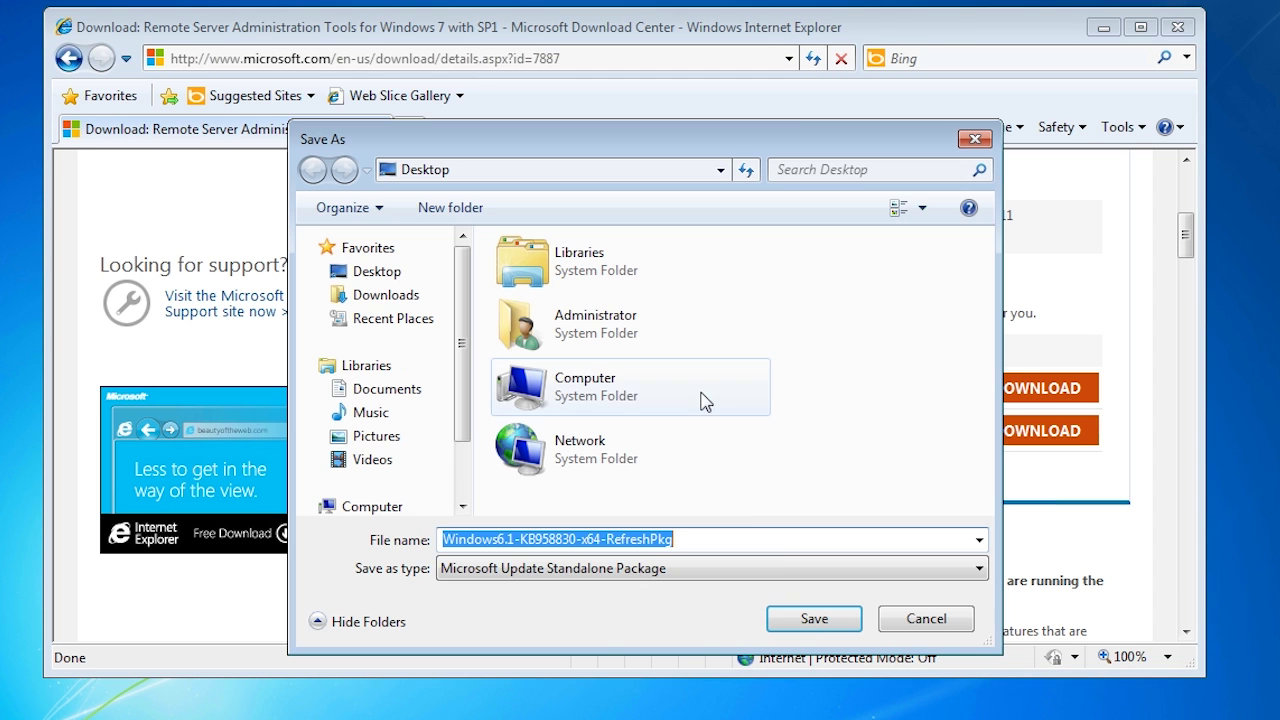
pyautogui.click(813, 617)
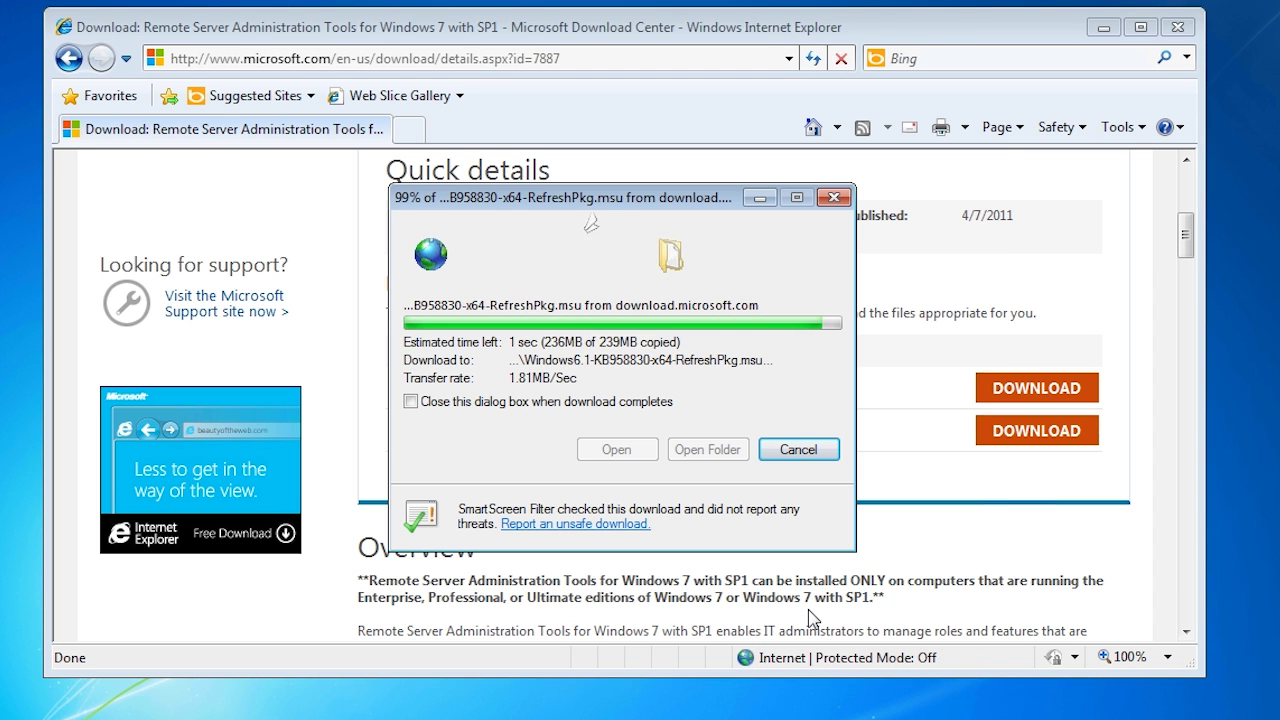
pyautogui.click(814, 449)
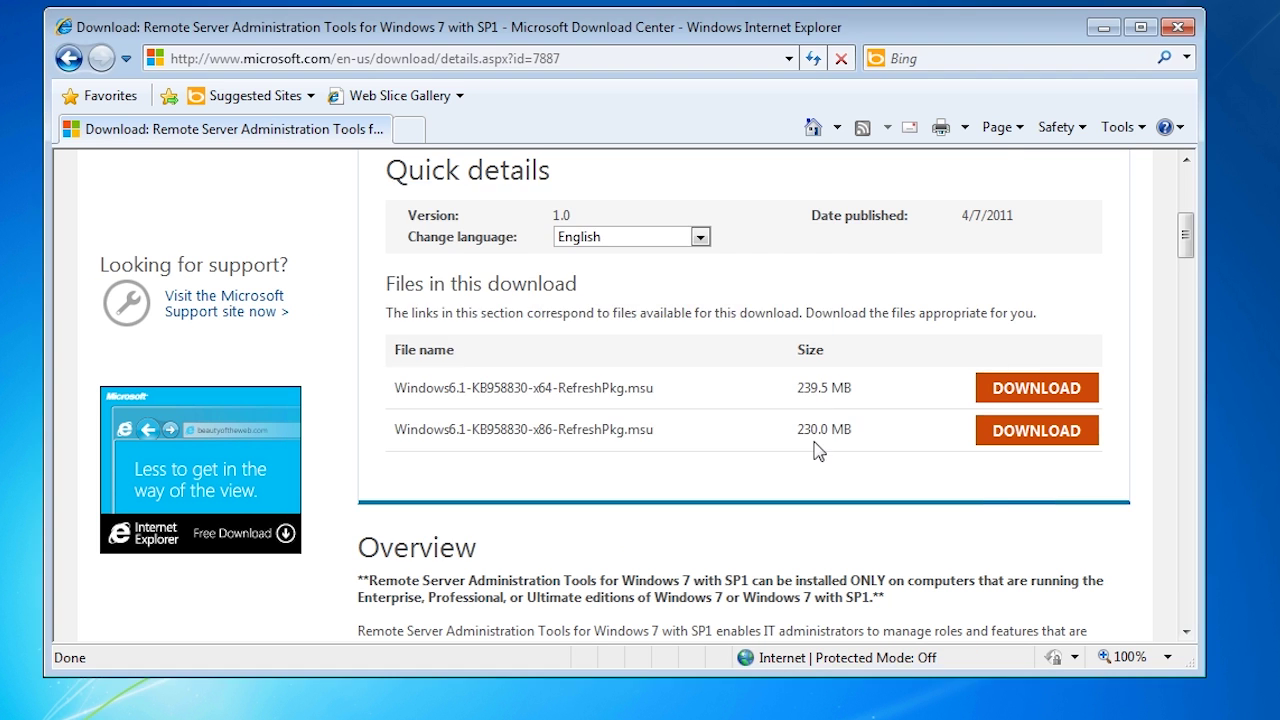
pyautogui.click(1178, 27)
# Install the downloaded KB958830 update package, accept its license terms, and close the help window and the installer
pyautogui.doubleClick(55, 163)
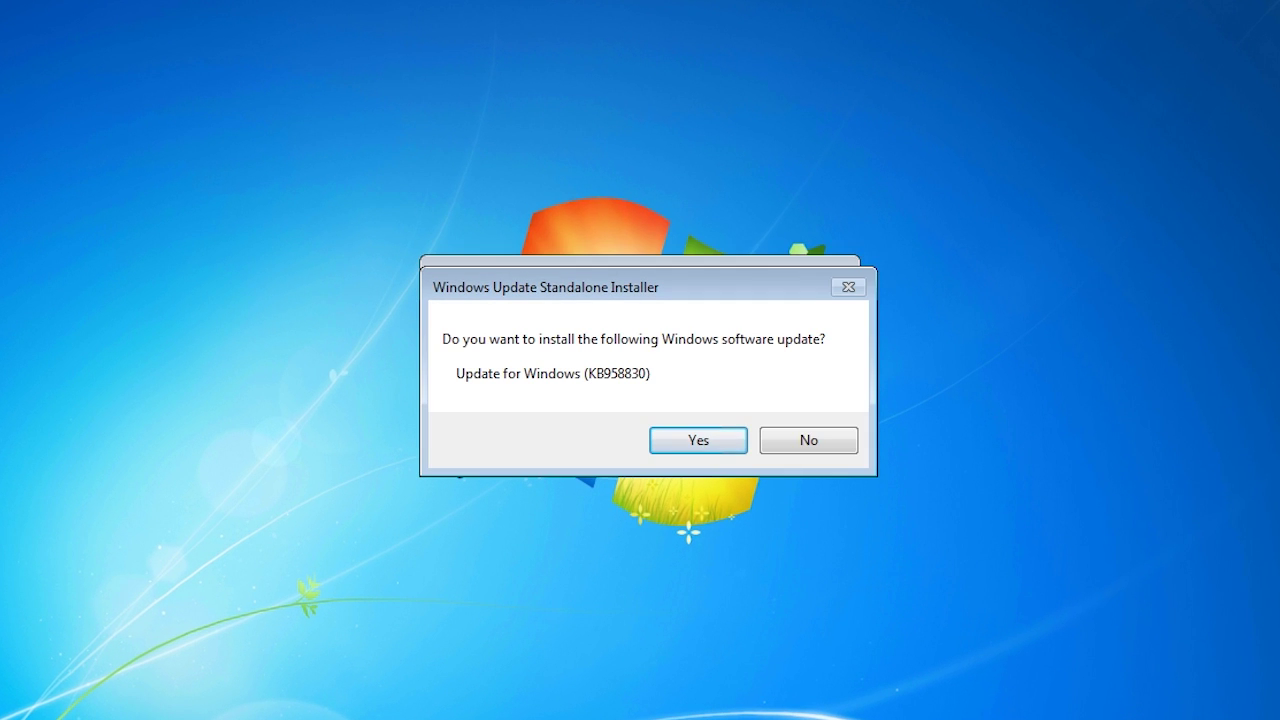
pyautogui.click(694, 438)
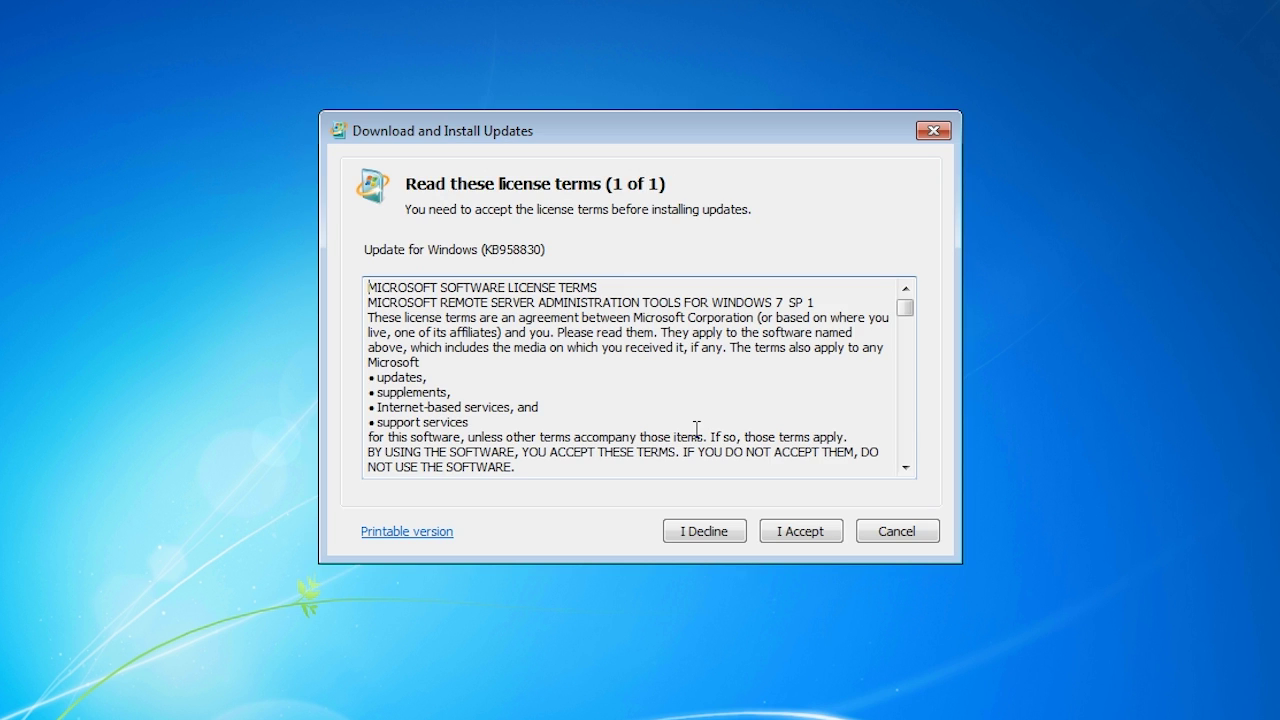
pyautogui.click(817, 527)
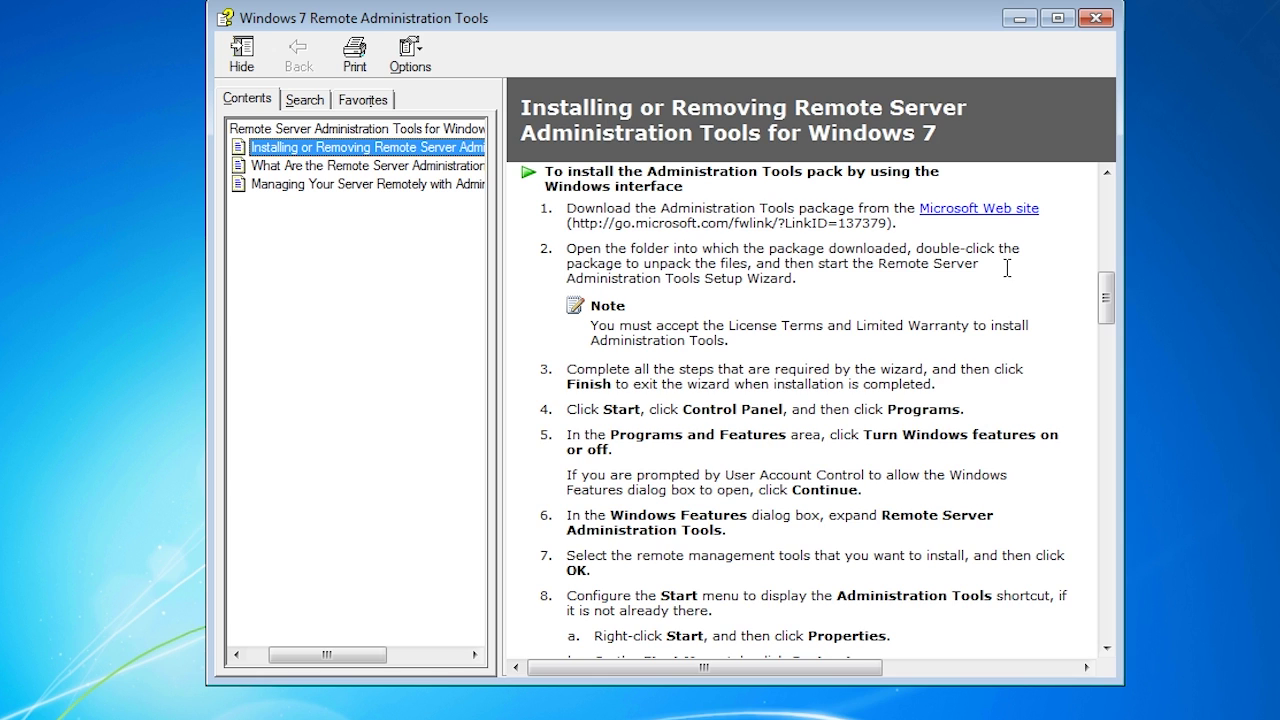
pyautogui.click(1097, 19)
pyautogui.click(880, 525)
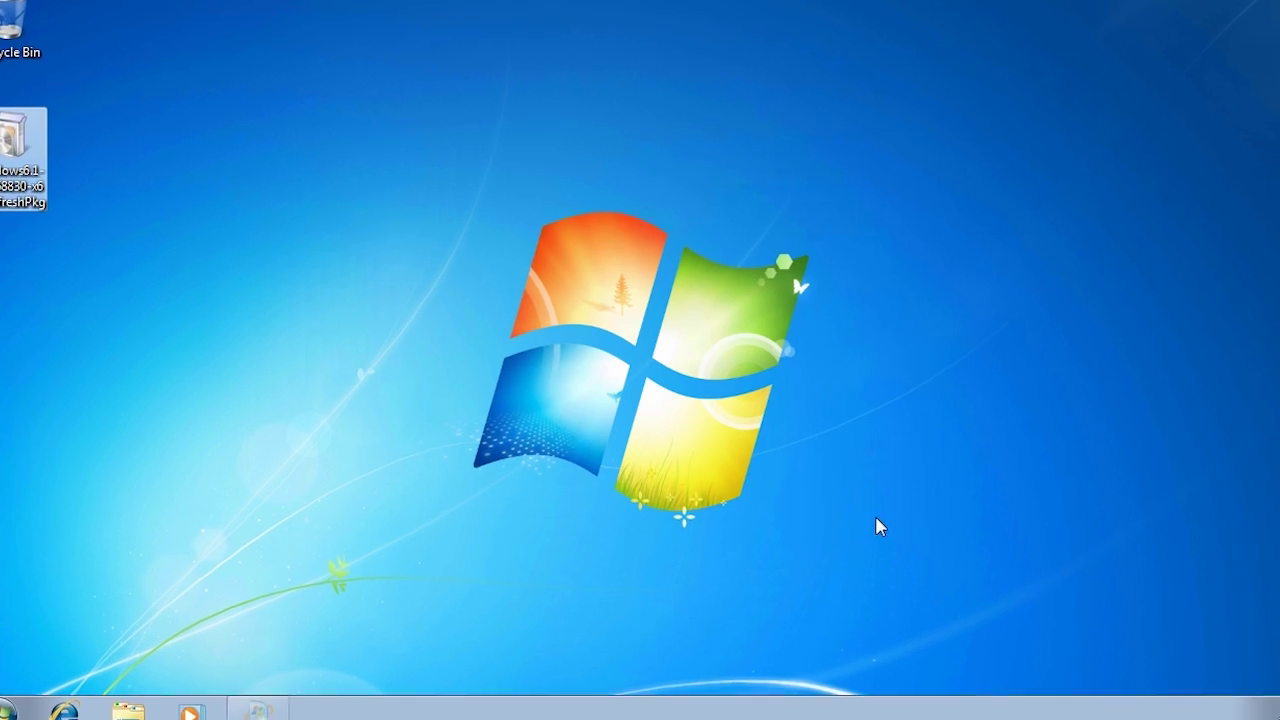
# Open the Windows Features dialog from the Programs category of Control Panel
pyautogui.press('super')
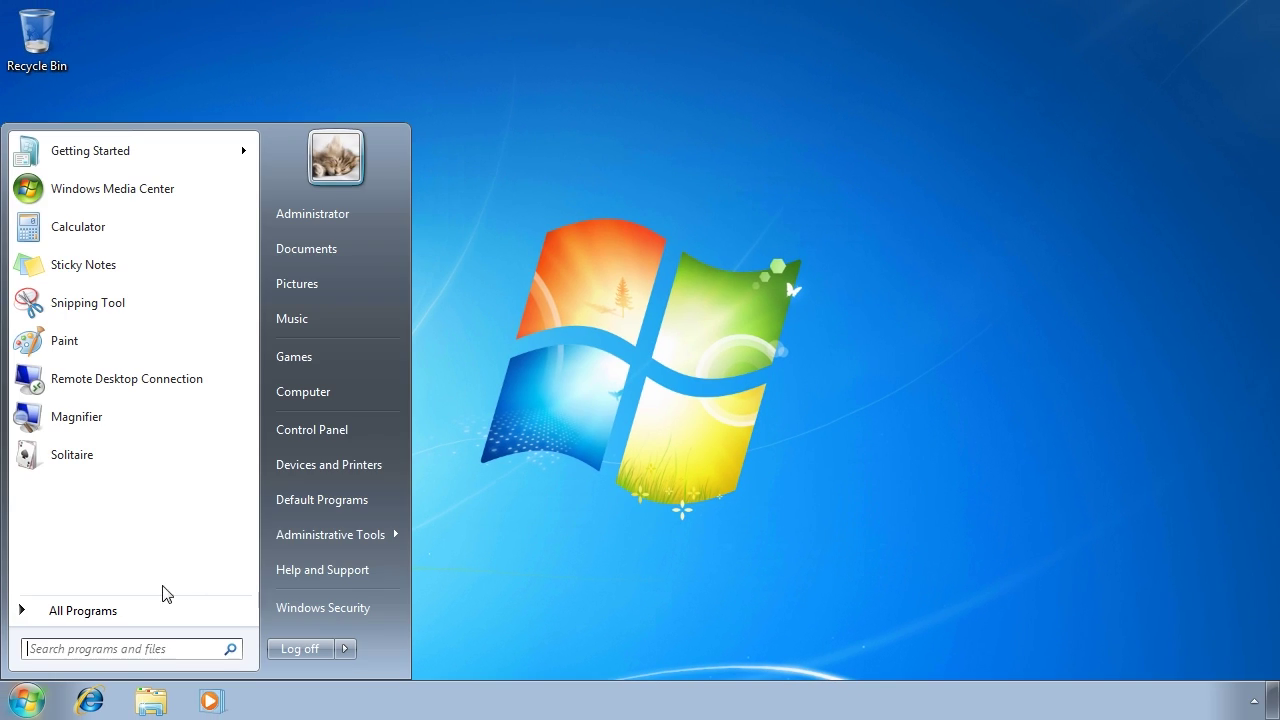
pyautogui.click(358, 432)
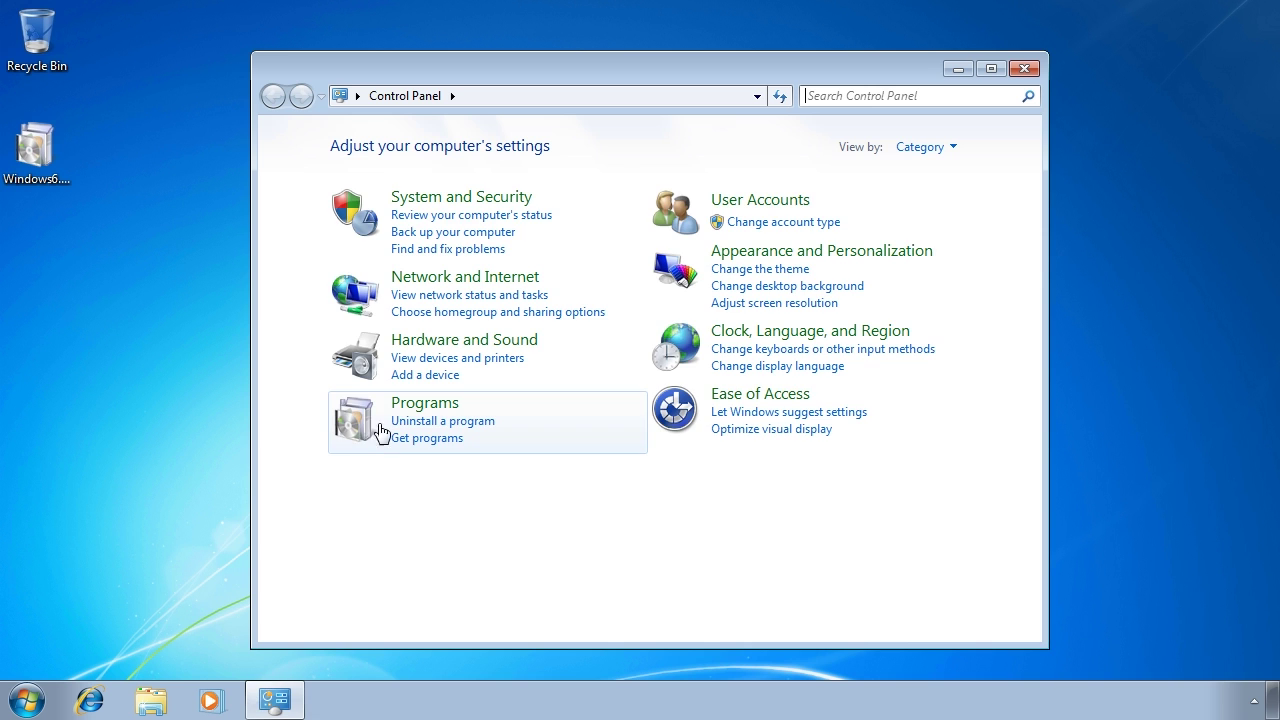
pyautogui.click(402, 406)
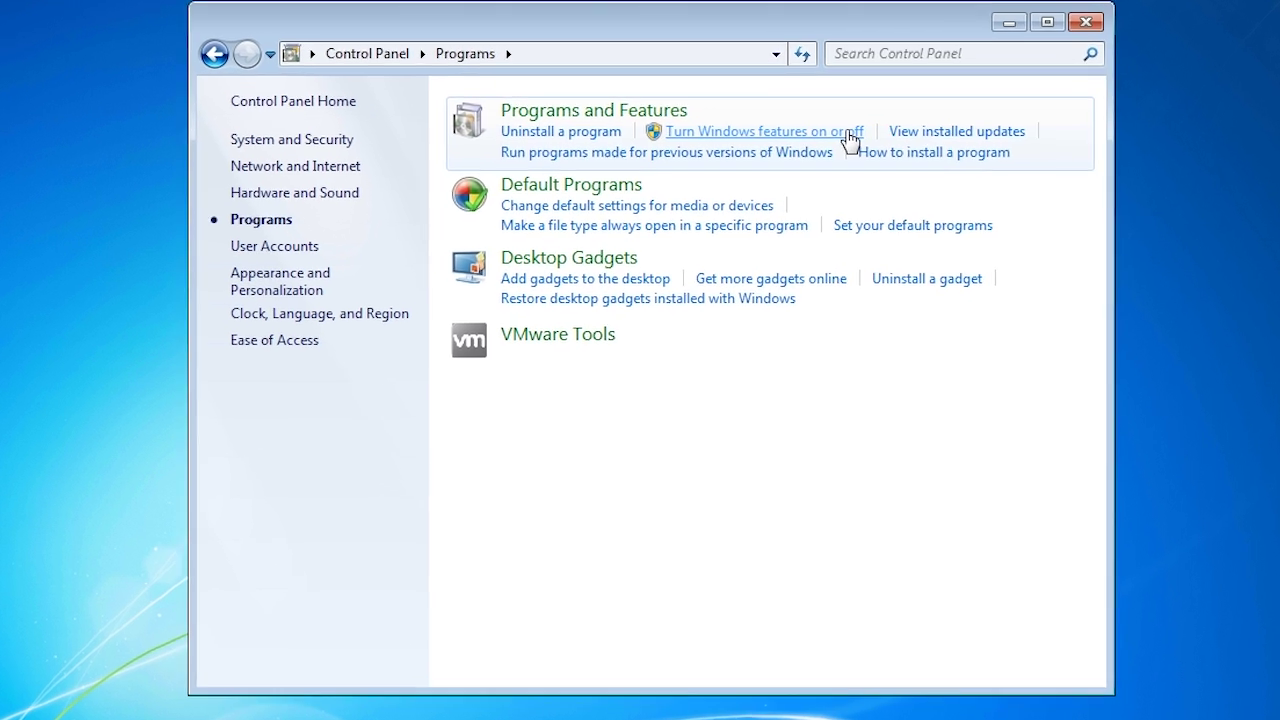
pyautogui.click(820, 164)
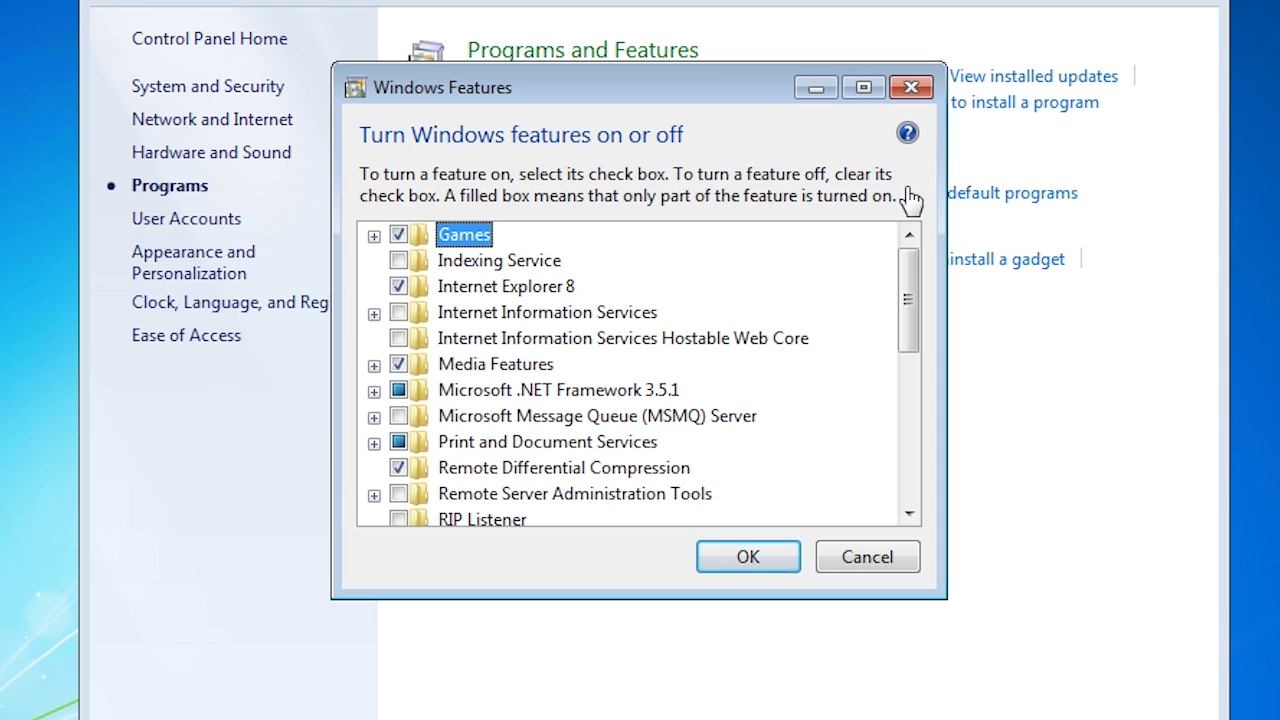
# Turn on Group Policy Management Tools under Remote Server Administration Tools > Feature Administration Tools, and close Control Panel
pyautogui.scroll(-2, 911, 275)
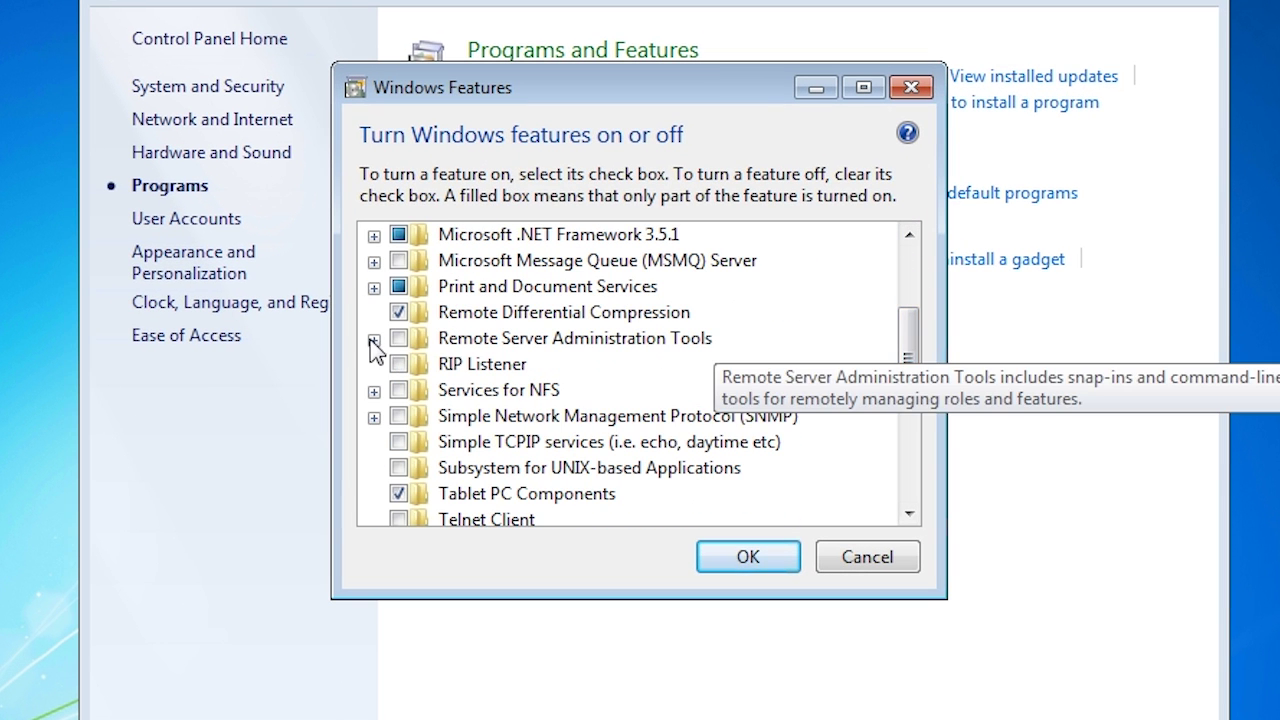
pyautogui.click(373, 339)
pyautogui.click(402, 365)
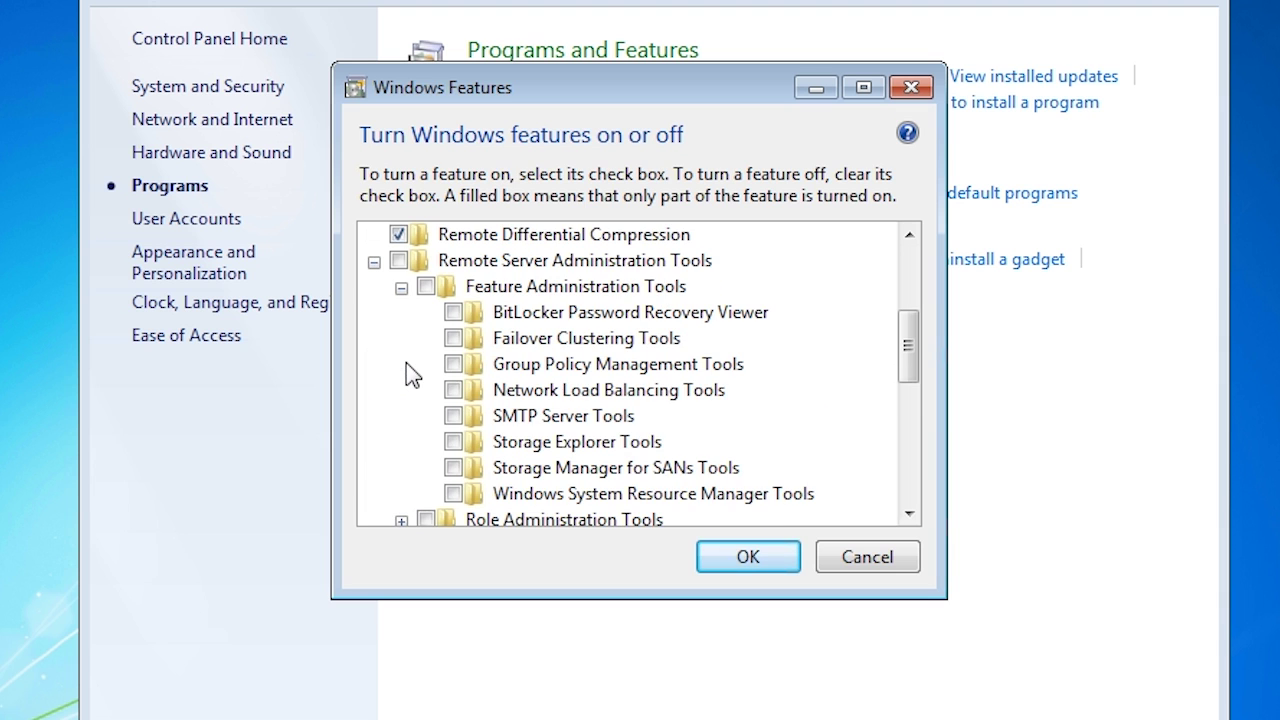
pyautogui.click(453, 364)
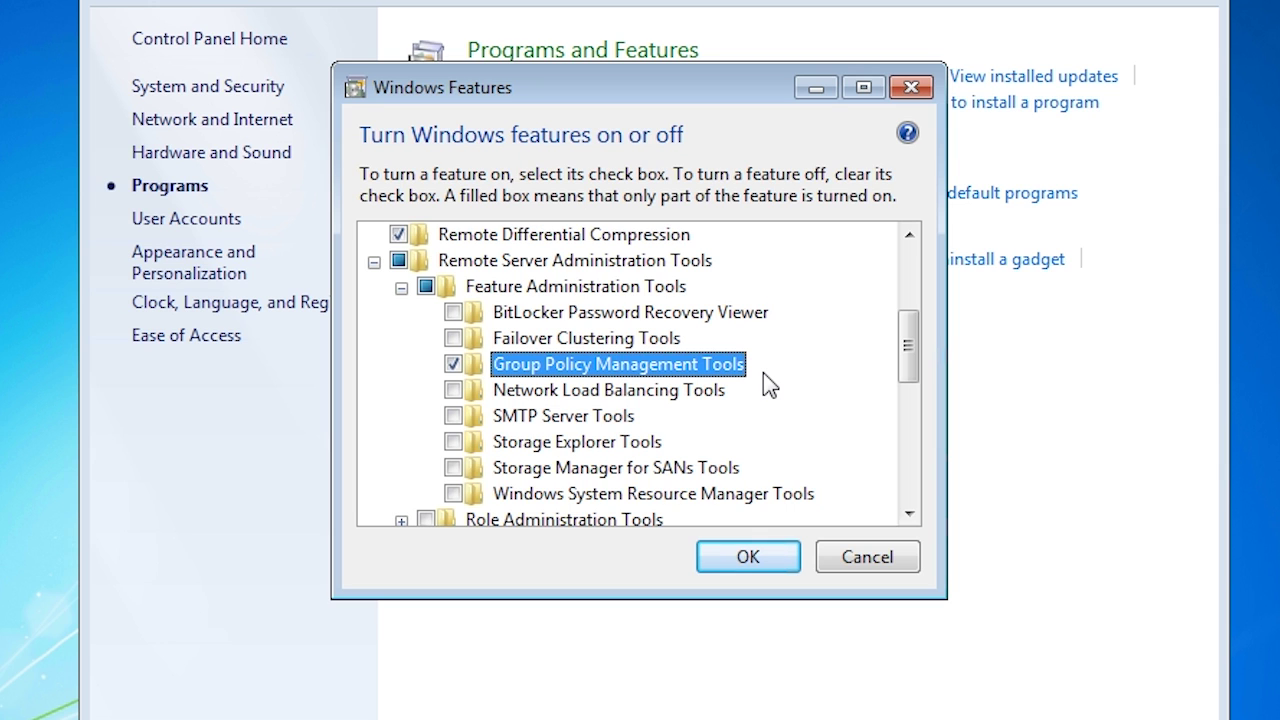
pyautogui.click(750, 556)
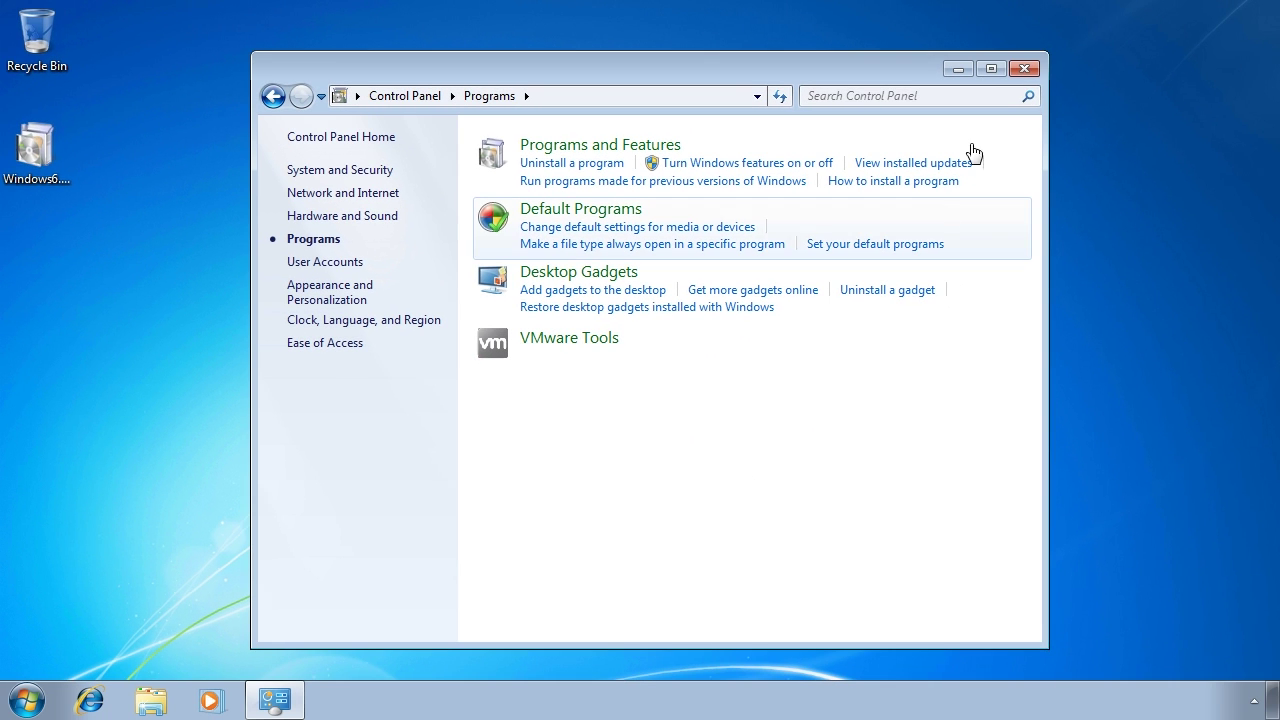
pyautogui.click(1023, 68)
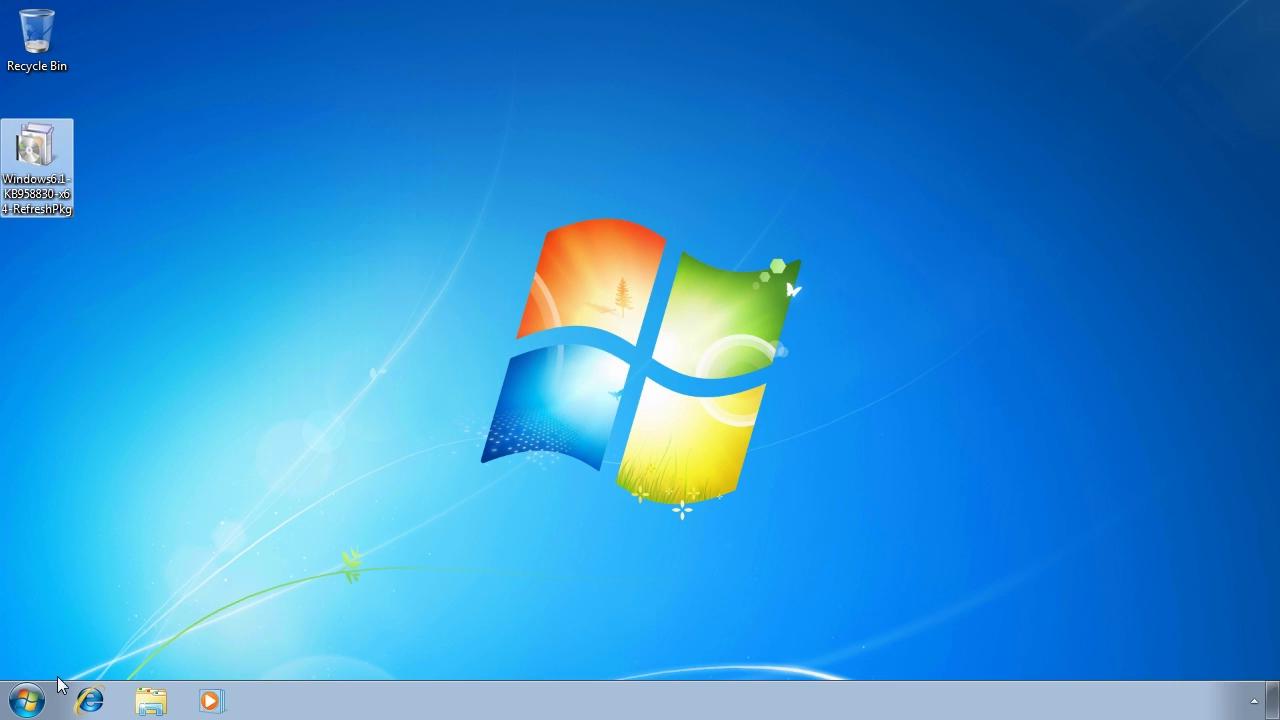
# Launch Group Policy Management from the Administrative Tools and expand the ITFreeTraining.local domain
pyautogui.click(32, 700)
pyautogui.moveTo(300, 550)
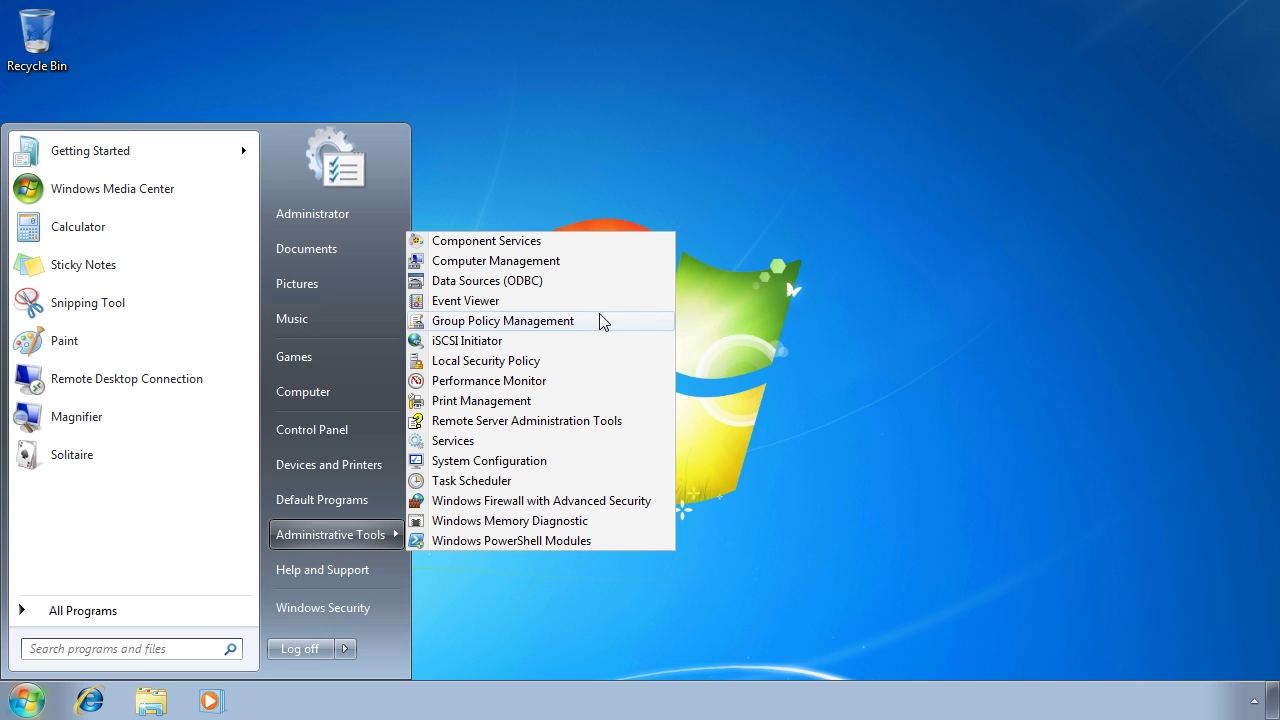
pyautogui.click(624, 322)
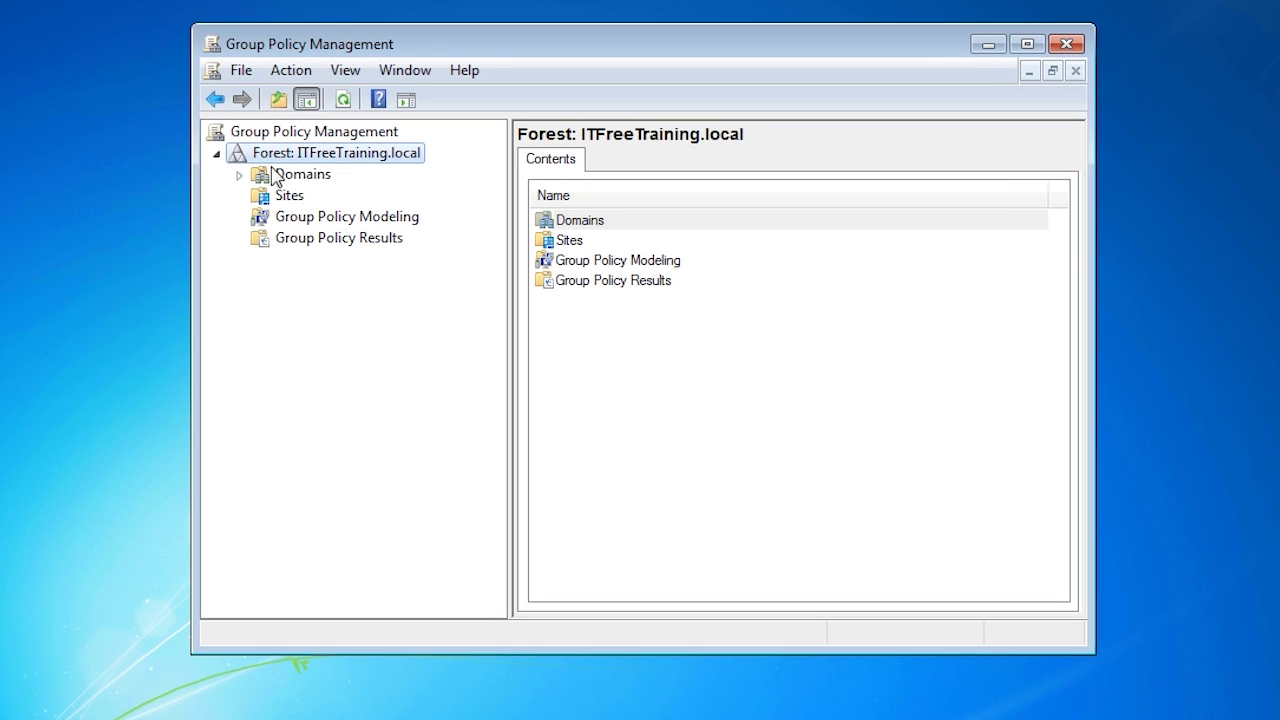
pyautogui.click(255, 171)
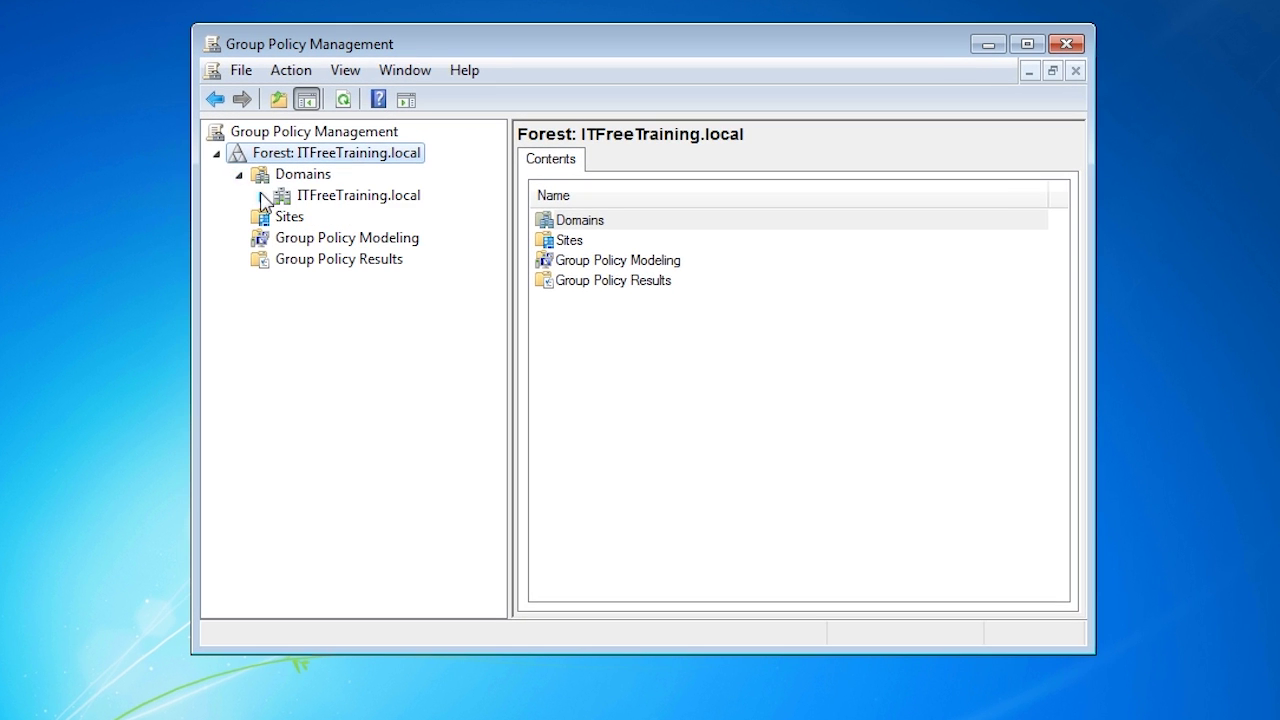
pyautogui.click(262, 197)
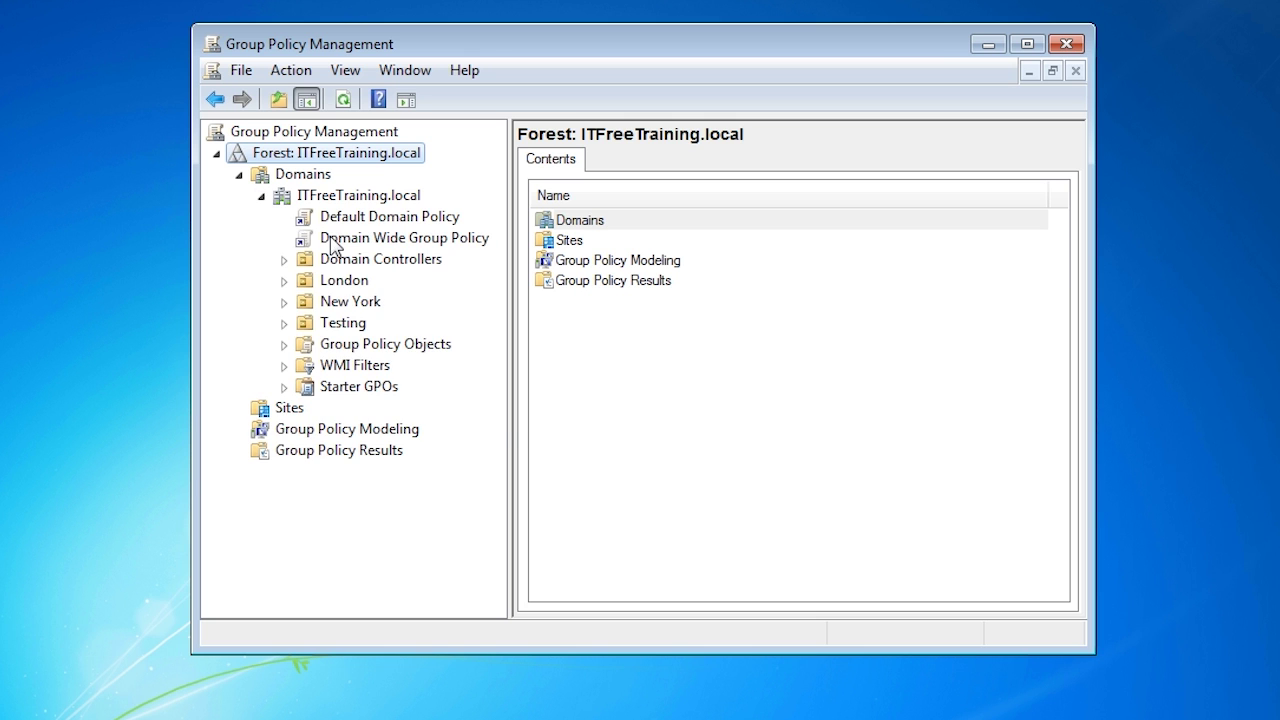
# Select the Domain Wide Group Policy link and dismiss the GPO link message so it is not shown again
pyautogui.click(333, 242)
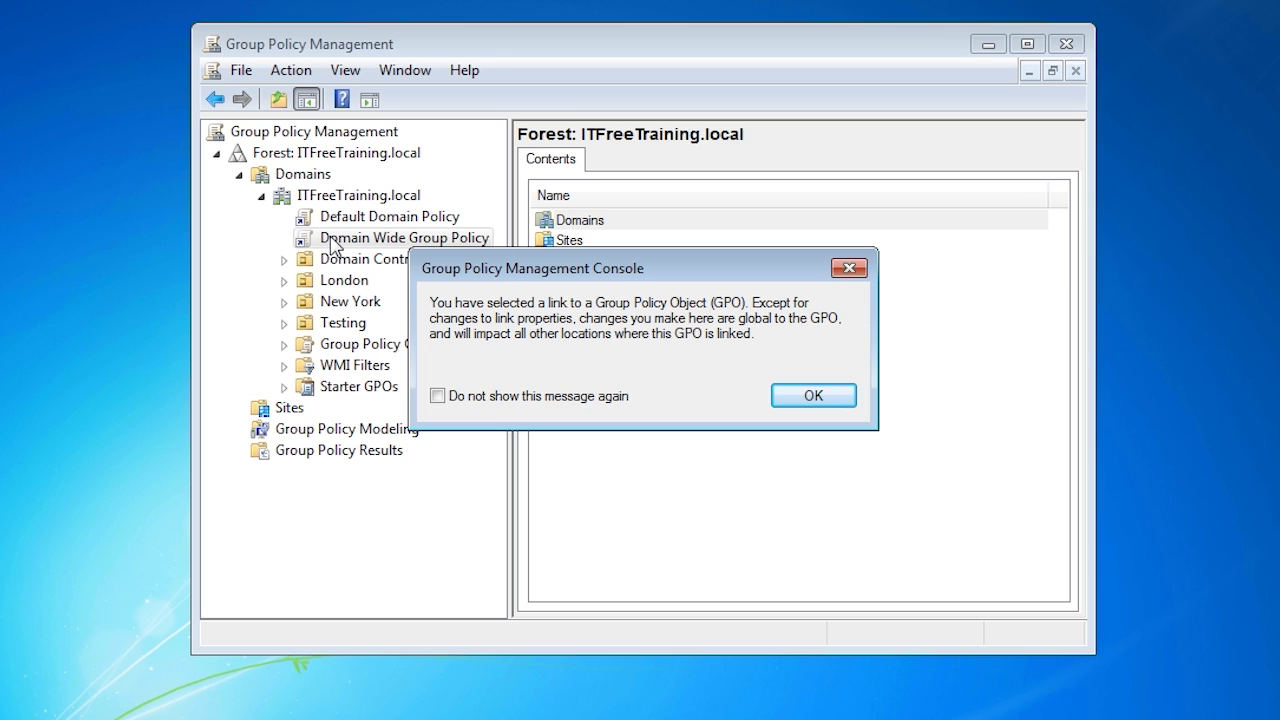
pyautogui.click(516, 398)
pyautogui.click(812, 404)
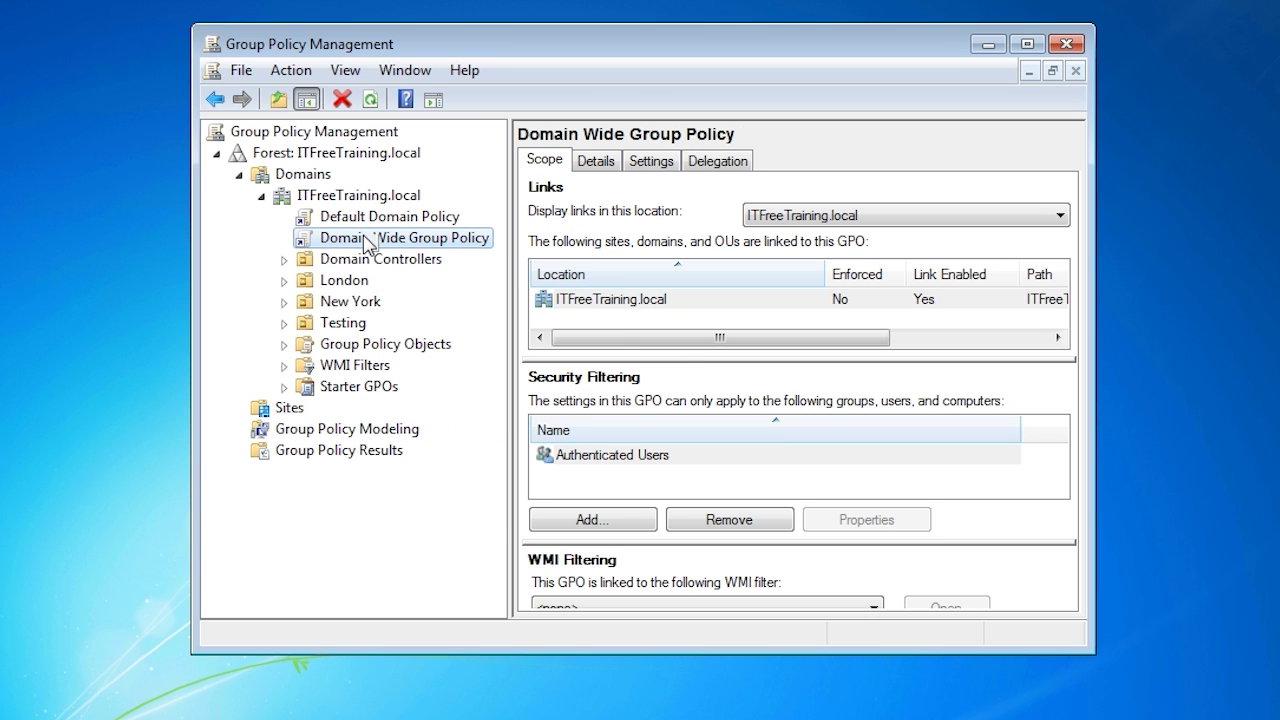
# Open Domain Wide Group Policy for editing, view the Computer Configuration policies, close the editor and collapse the Domains node
pyautogui.rightClick(378, 255)
pyautogui.click(572, 252)
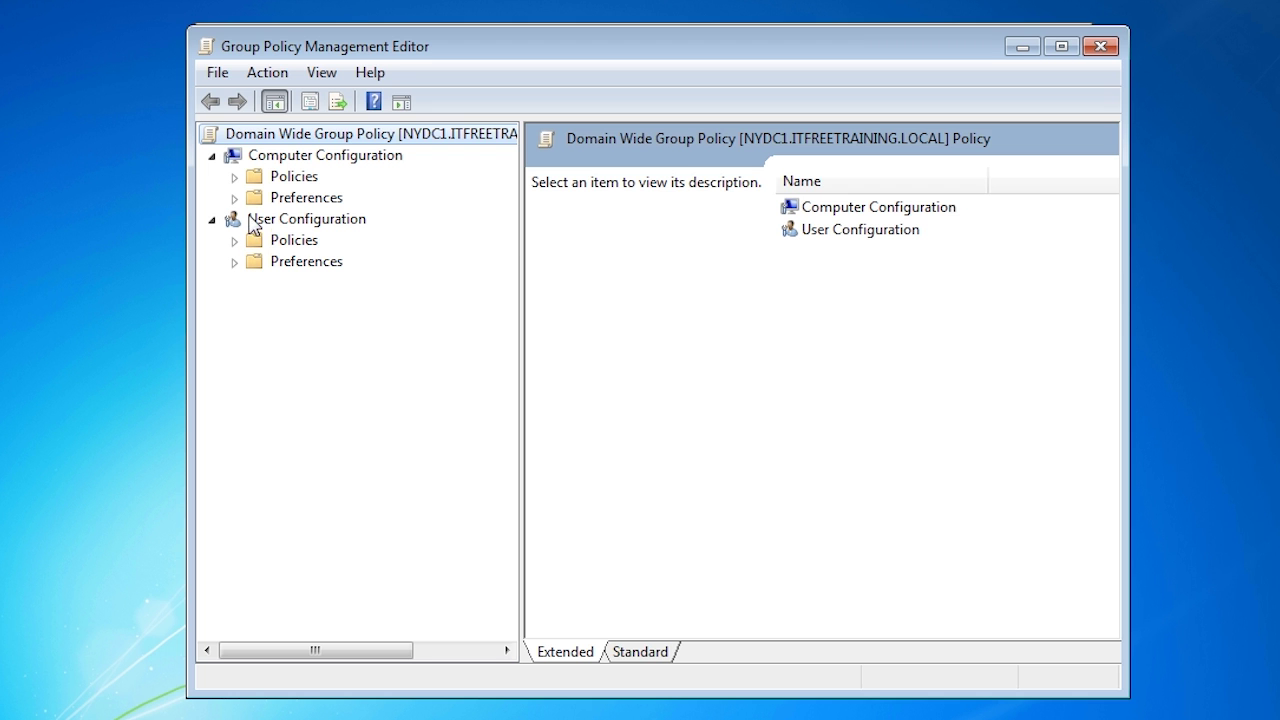
pyautogui.click(234, 177)
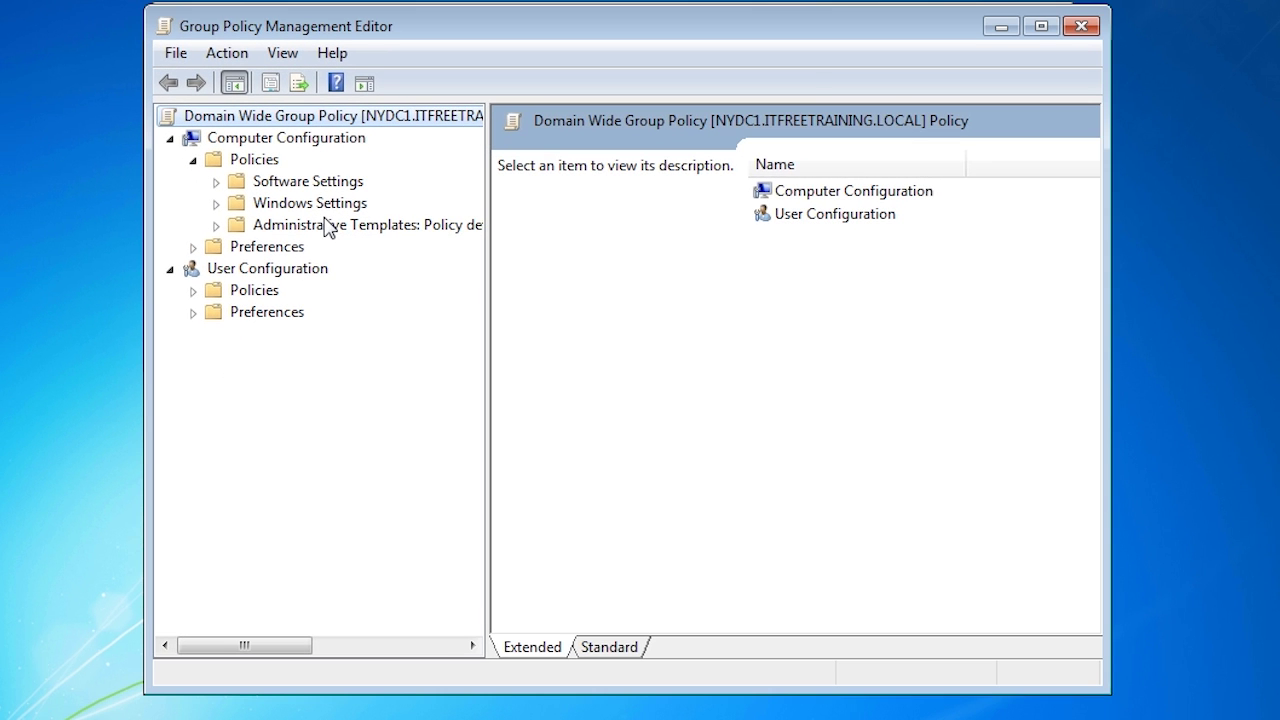
pyautogui.click(1080, 30)
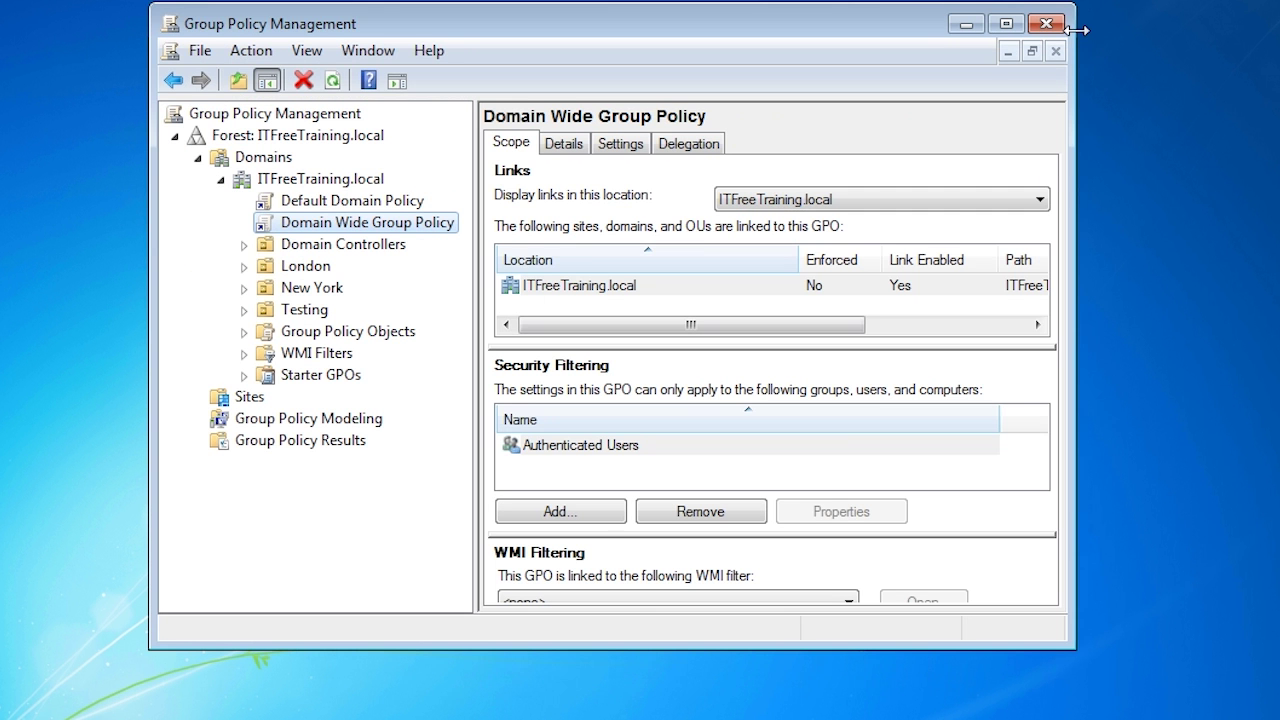
pyautogui.click(198, 157)
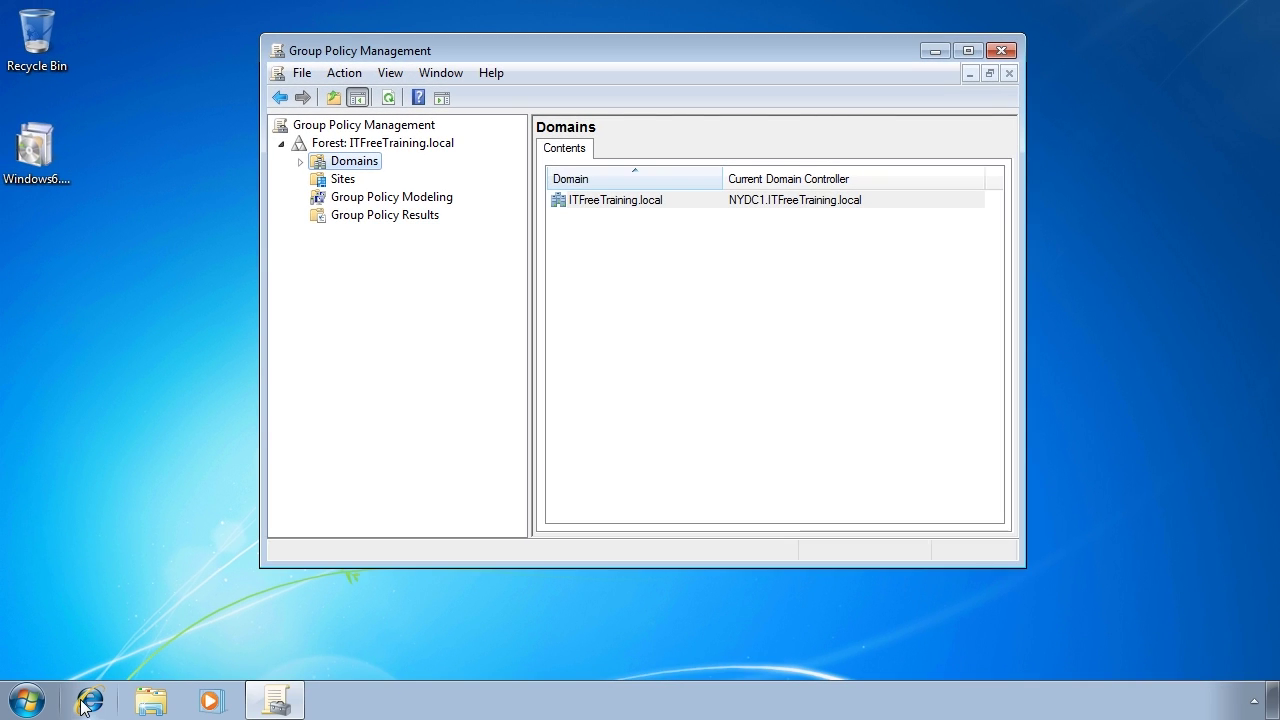
# Search Google for "ADMX Windows Server 2008 R2" in Internet Explorer and find the Win7-2008R2-admx.msi file on Microsoft's Administrative Templates download page
pyautogui.click(88, 698)
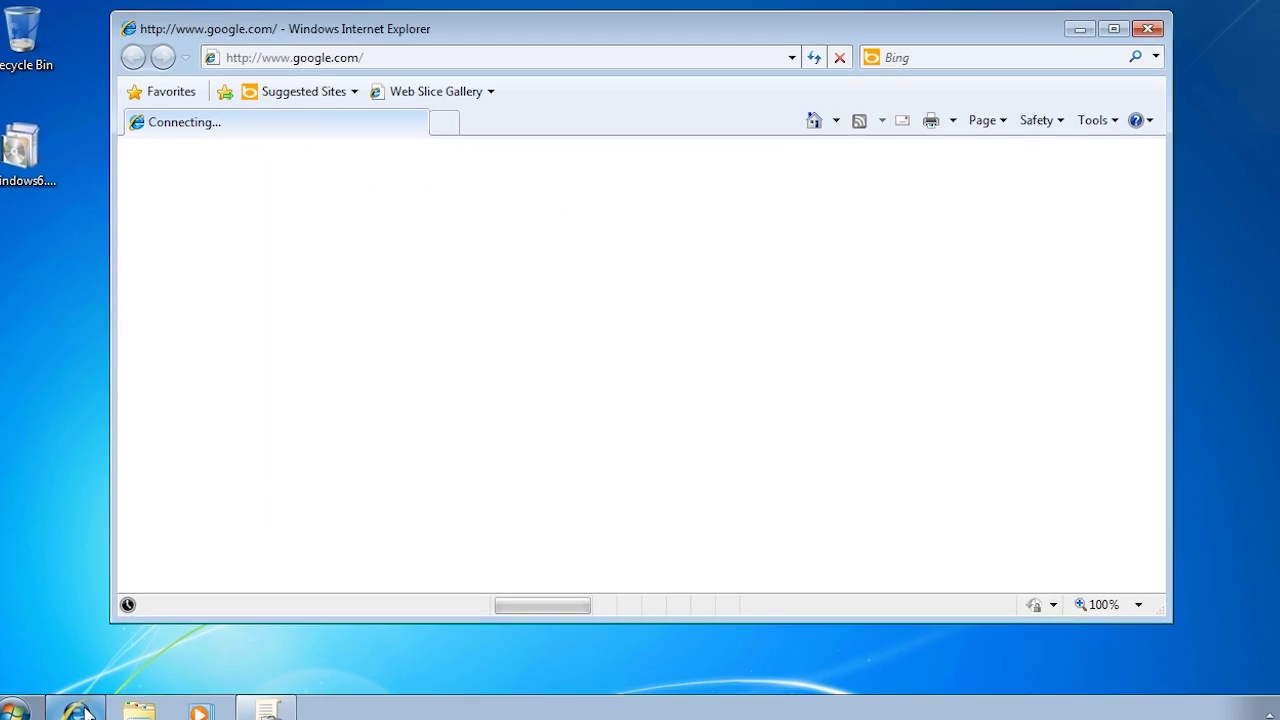
pyautogui.write('ADMX W')
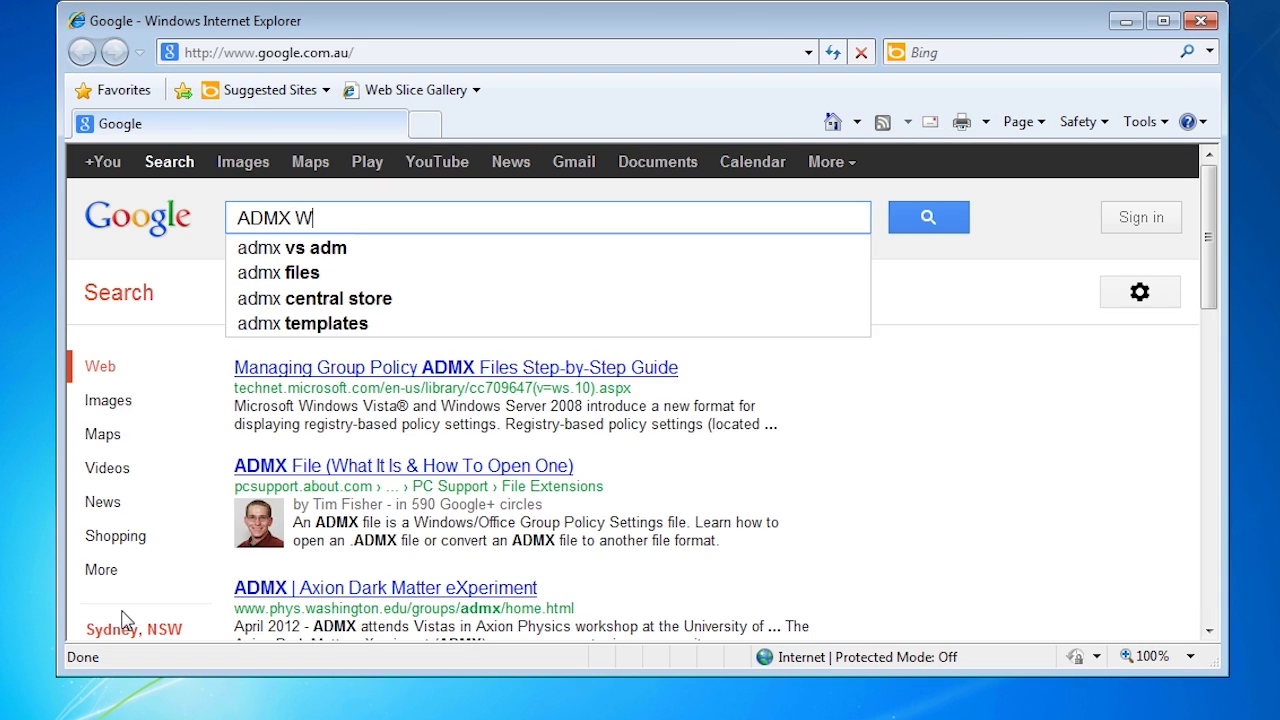
pyautogui.write('indows Server 2008 R2')
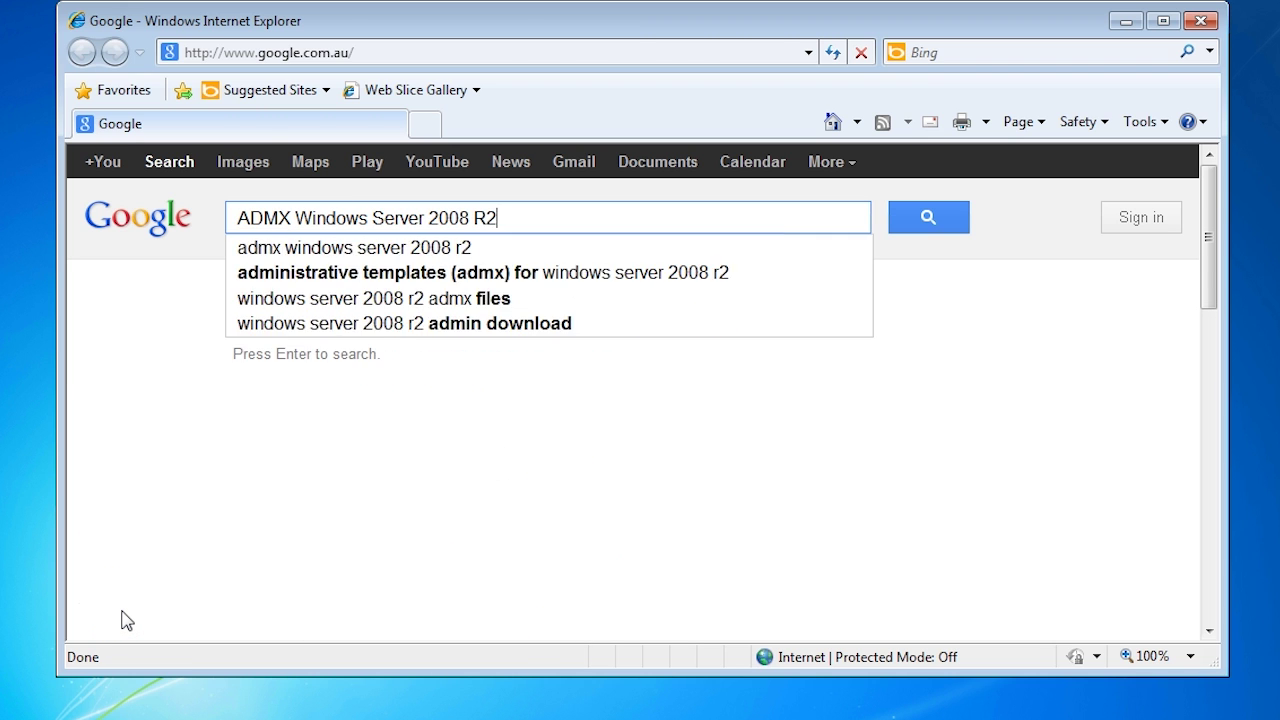
pyautogui.press('Return')
pyautogui.click(498, 363)
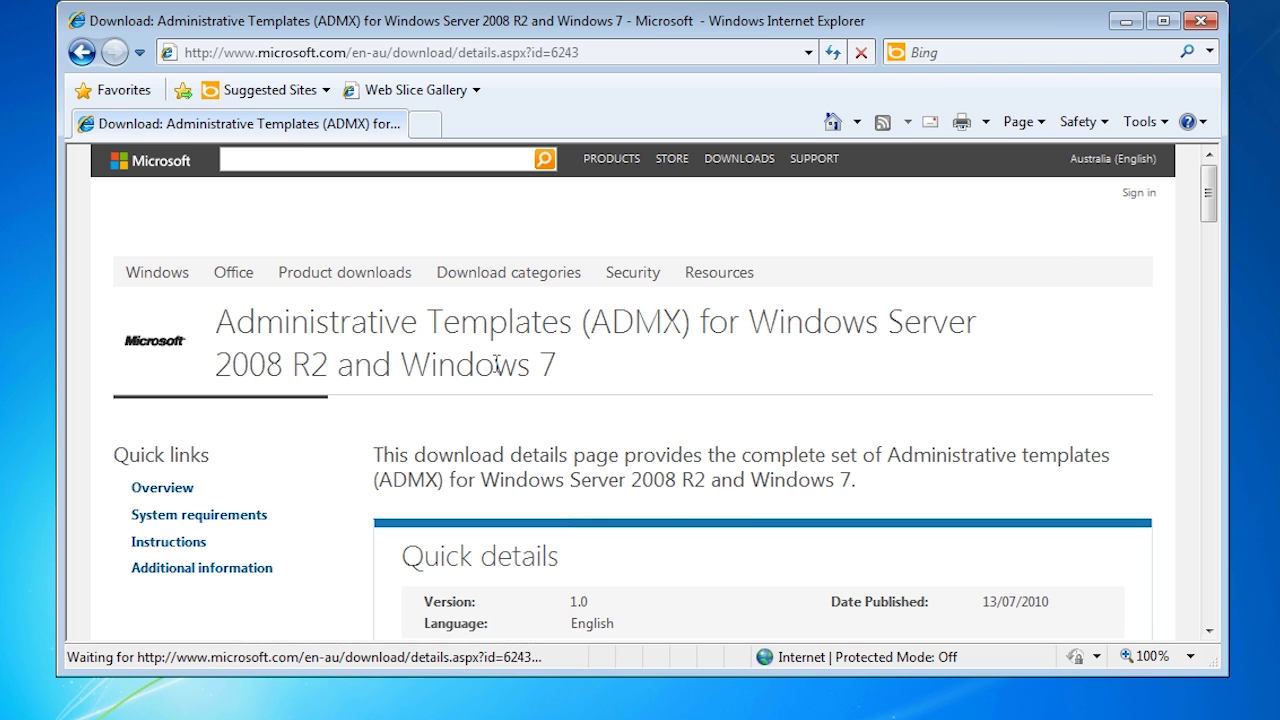
pyautogui.scroll(-4, 1180, 505)
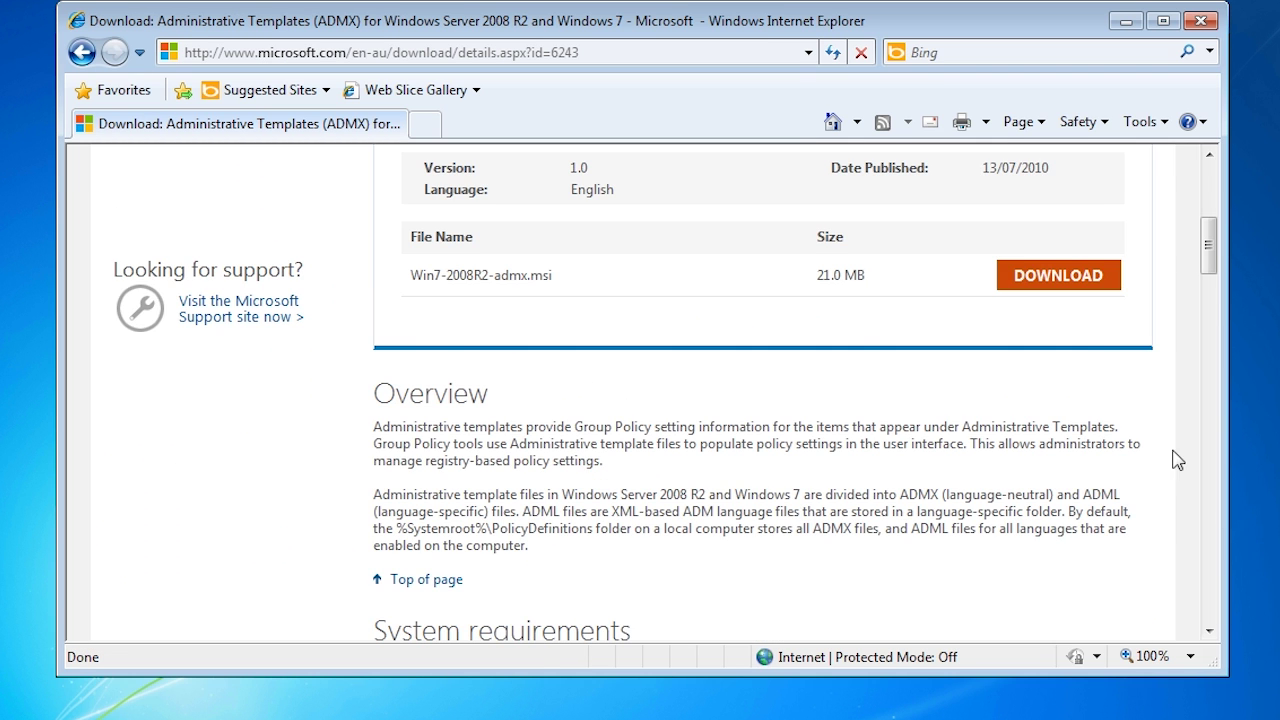
# Download Win7-2008R2-admx.msi, save it to the desktop and close the completed download dialog
pyautogui.click(1100, 282)
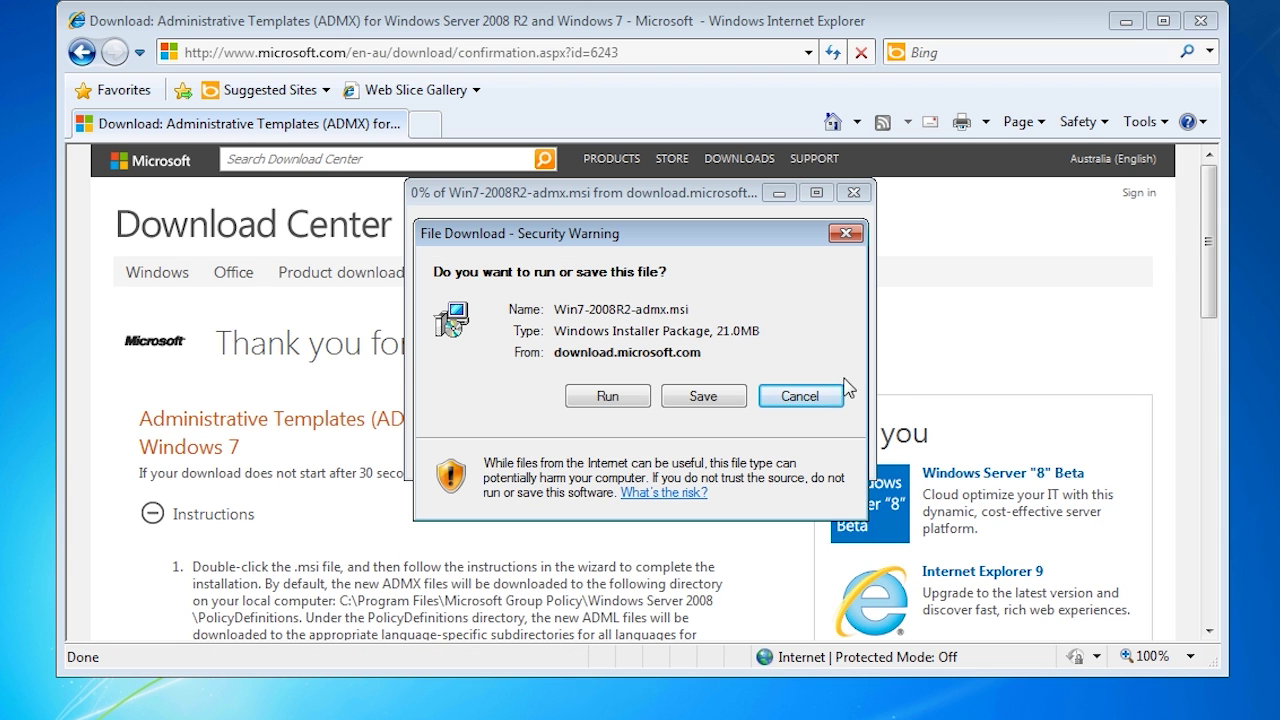
pyautogui.click(735, 396)
pyautogui.click(834, 614)
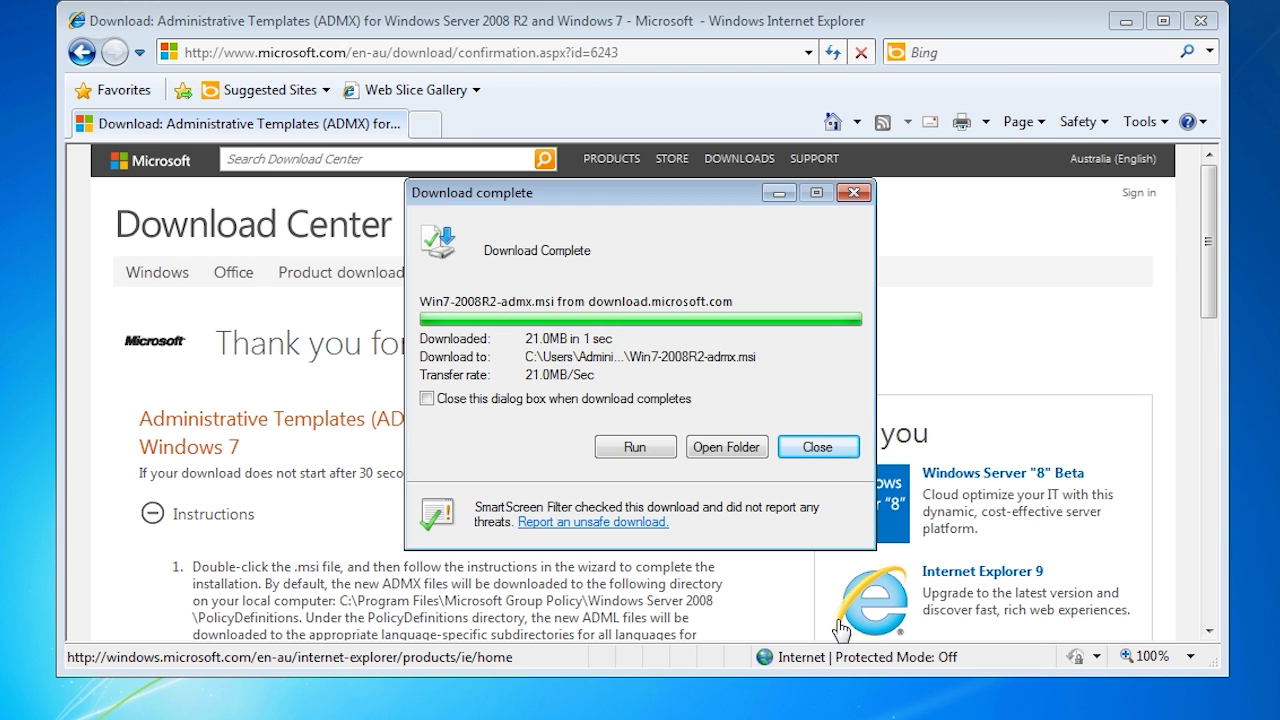
pyautogui.click(820, 448)
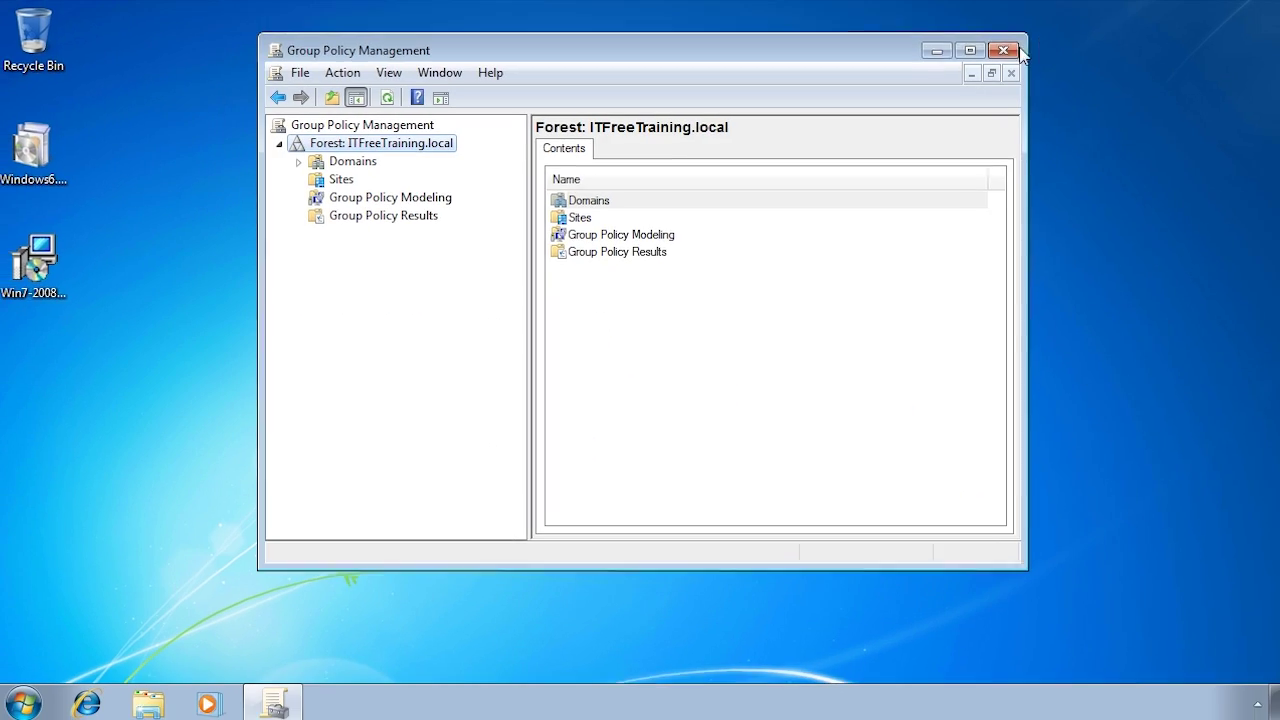
# Run the Win7-2008R2-admx.msi installer from the desktop, accept the license agreement and complete the Administrative Templates installation
pyautogui.doubleClick(33, 262)
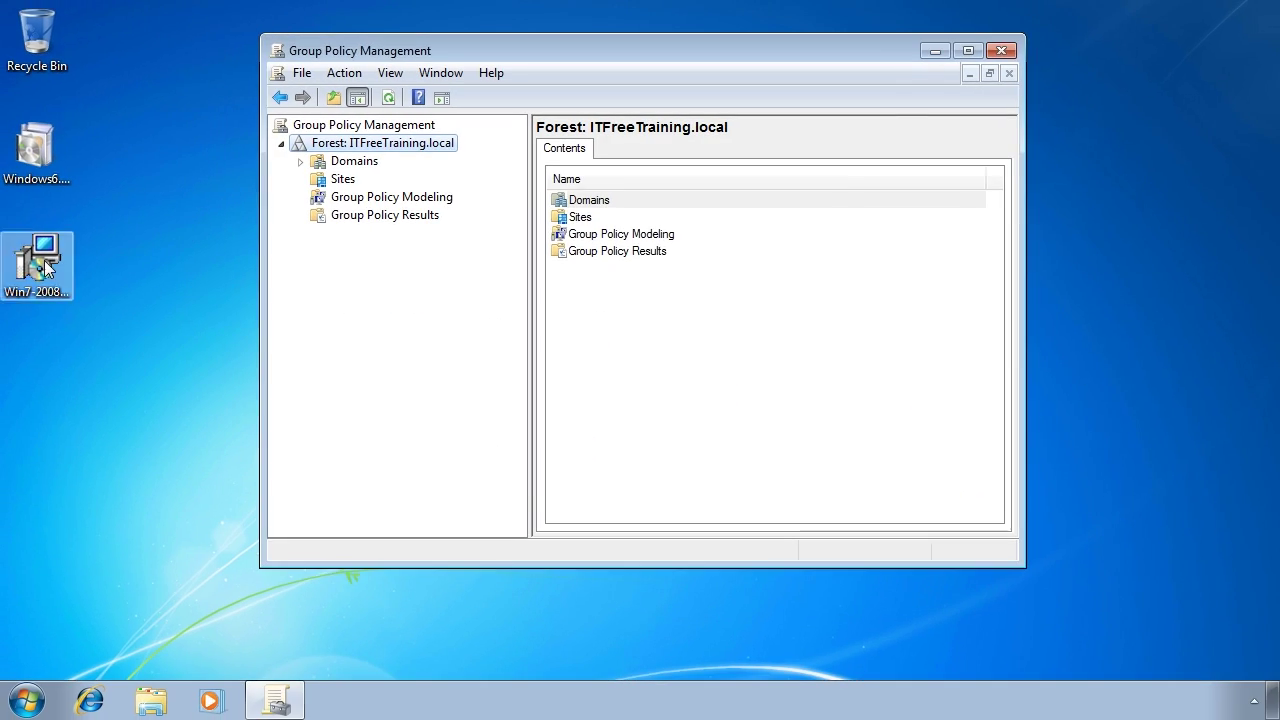
pyautogui.click(690, 366)
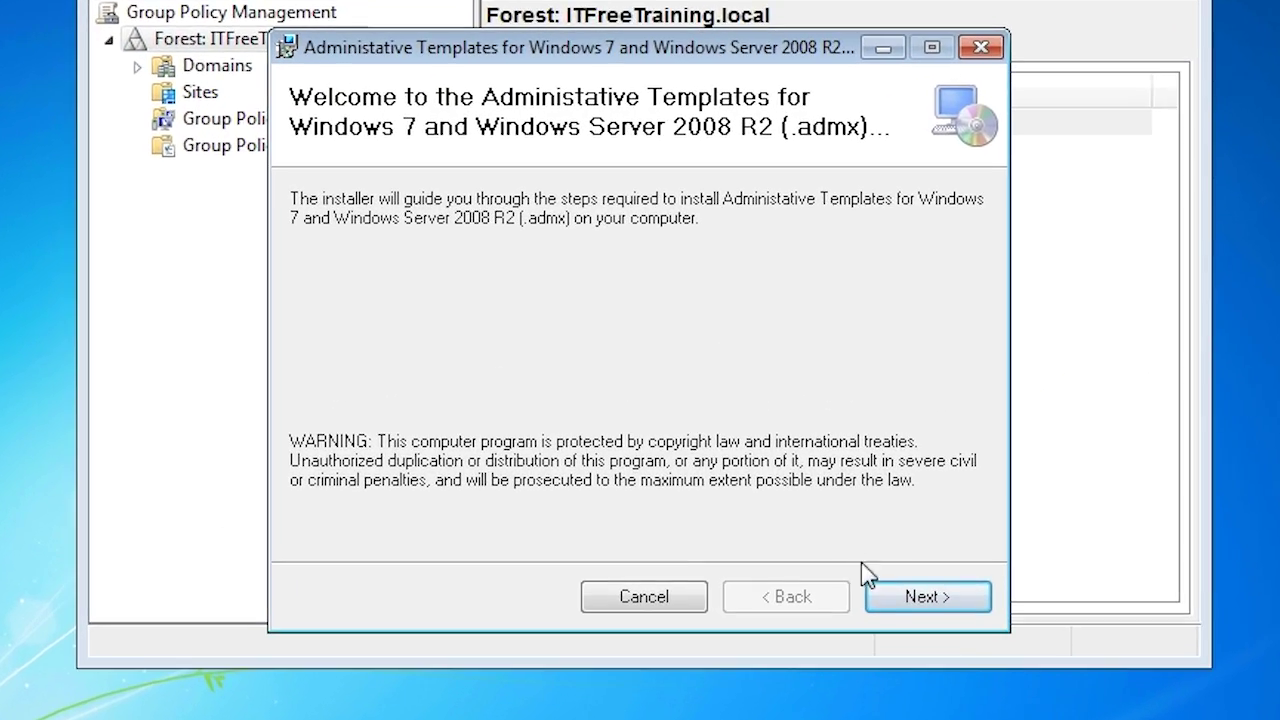
pyautogui.click(879, 578)
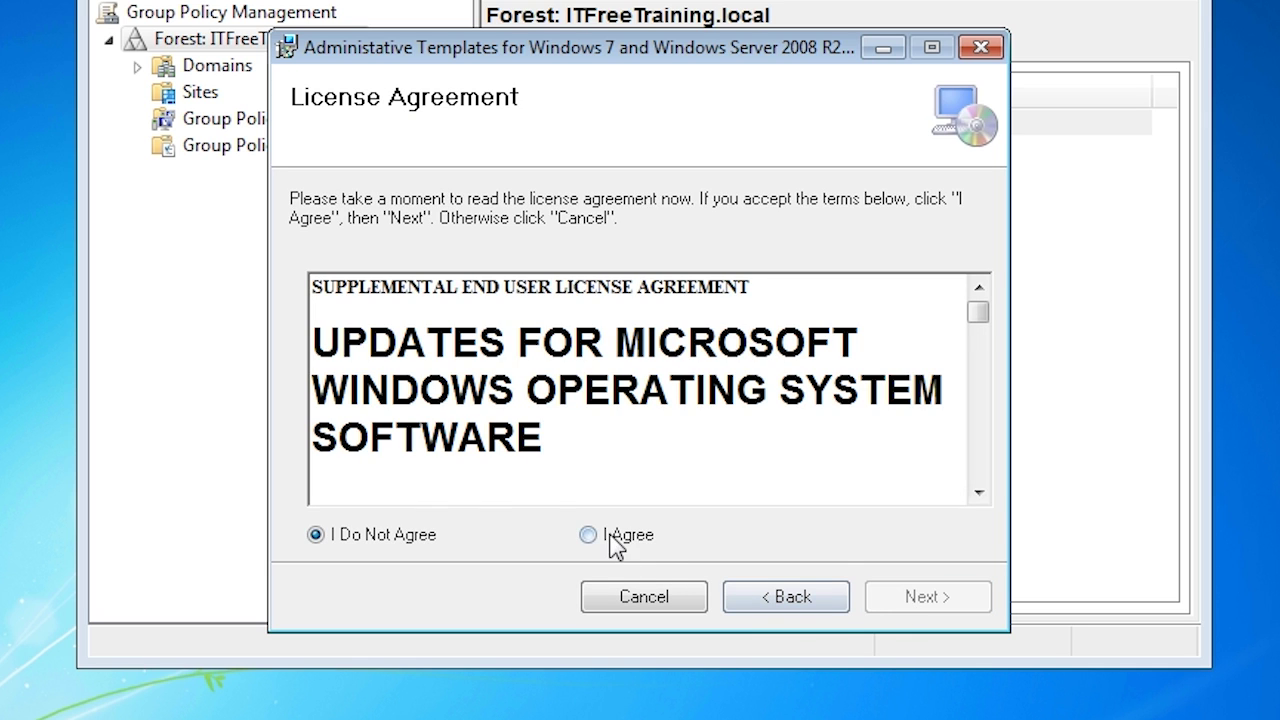
pyautogui.click(588, 535)
pyautogui.click(920, 598)
pyautogui.click(924, 598)
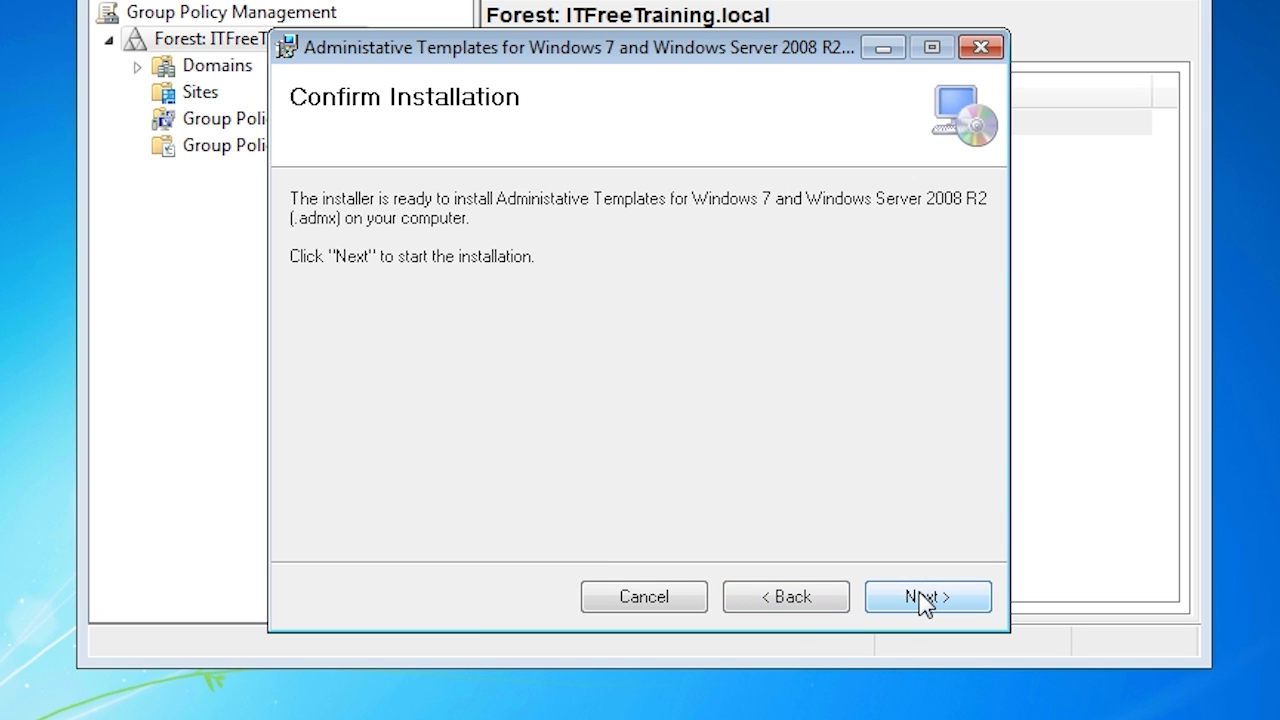
pyautogui.click(924, 598)
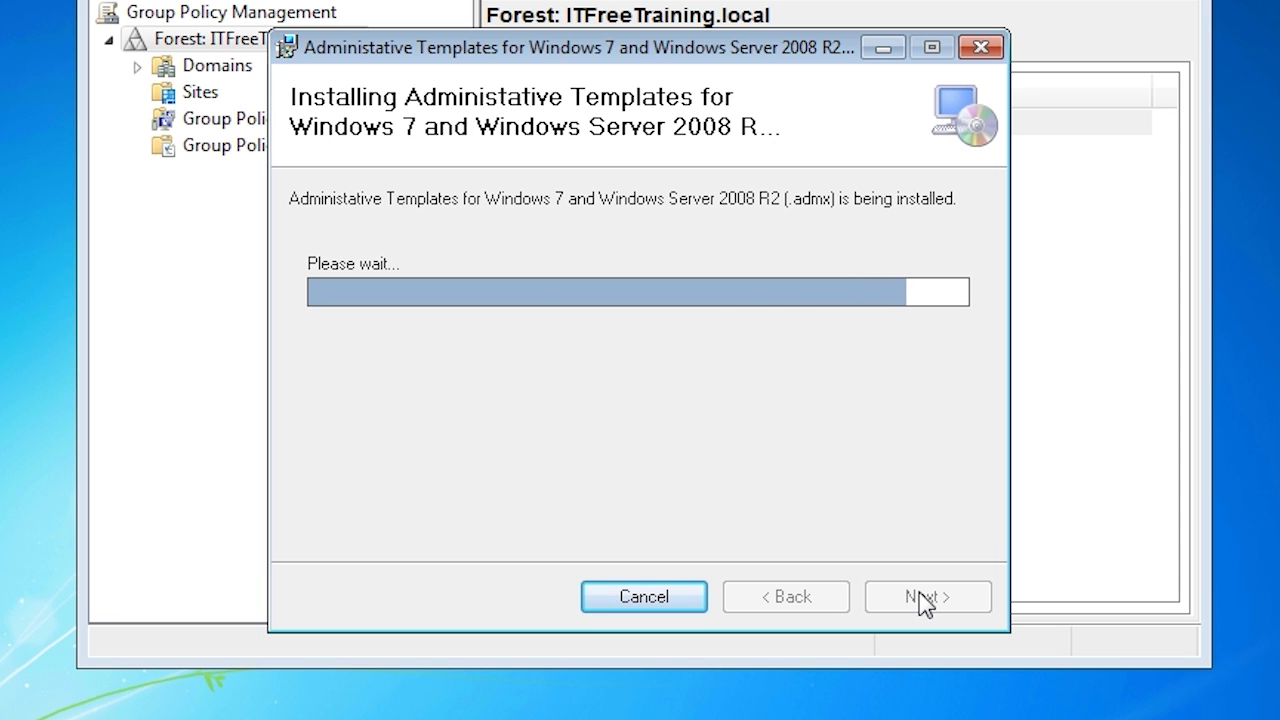
pyautogui.click(922, 597)
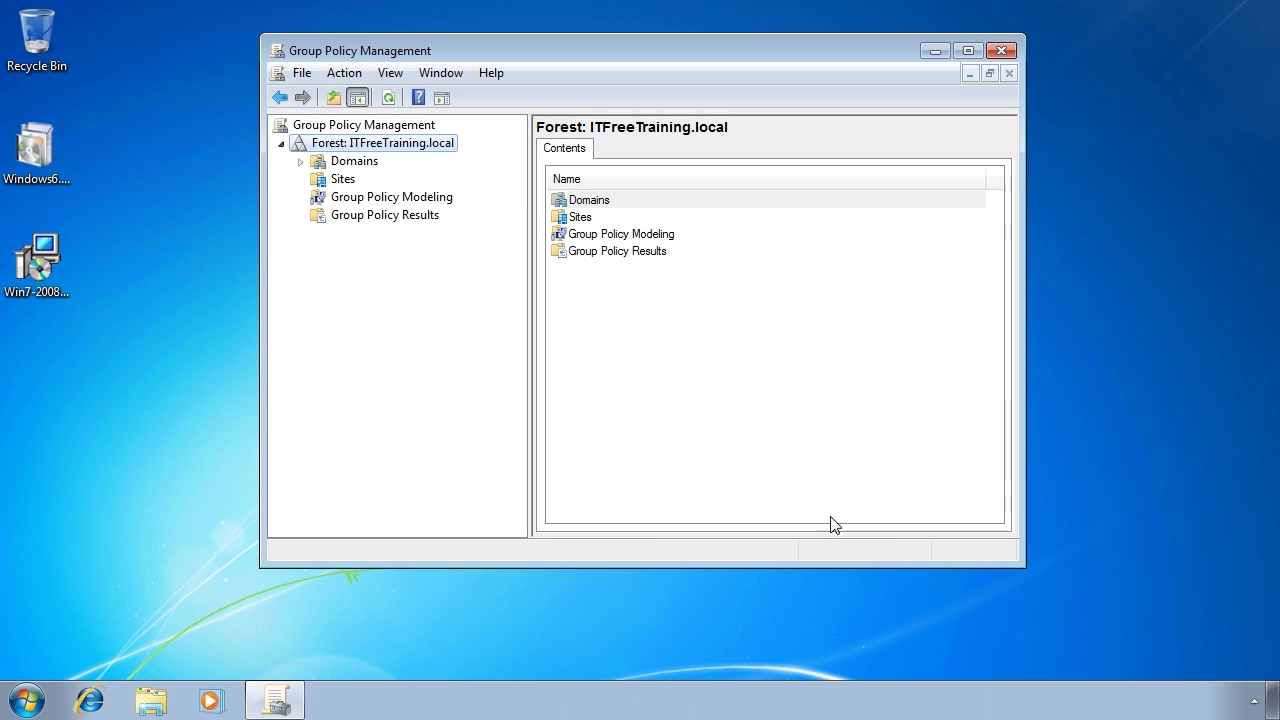
# Browse the local disk to C:\Windows\PolicyDefinitions to view the local ADMX files
pyautogui.click(156, 703)
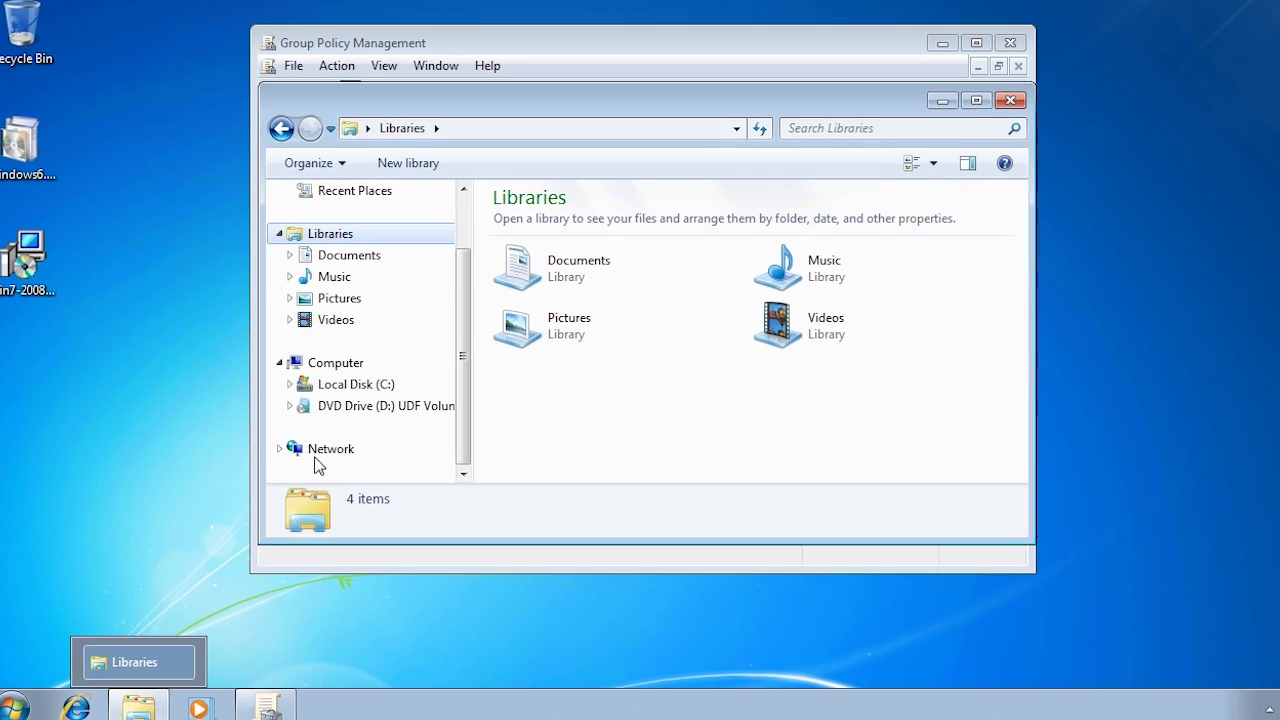
pyautogui.click(354, 383)
pyautogui.scroll(-3, 292, 393)
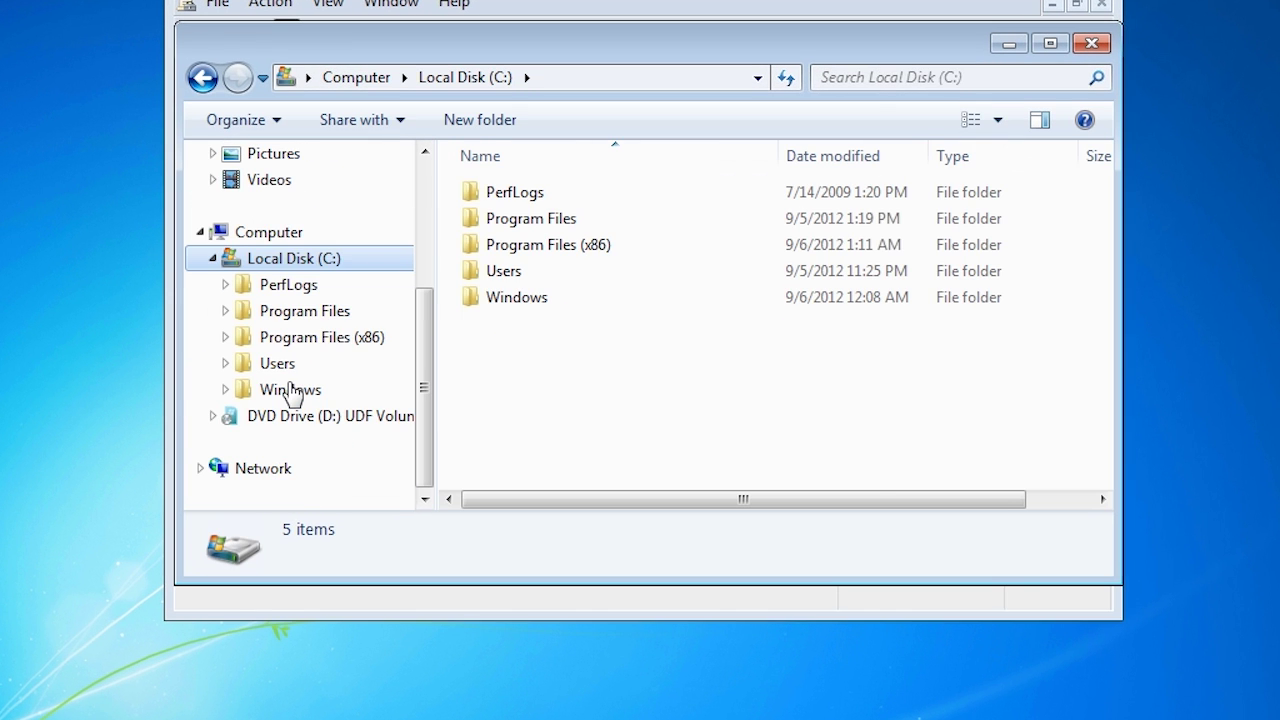
pyautogui.click(293, 390)
pyautogui.click(470, 376)
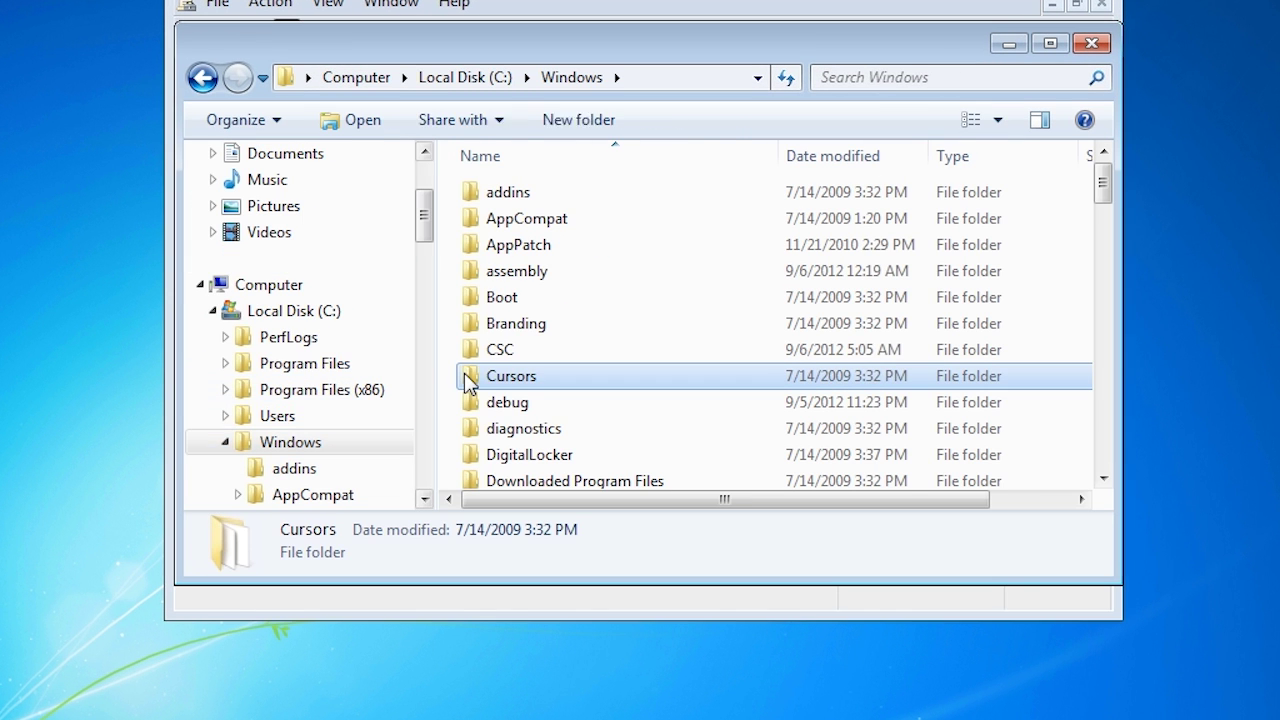
pyautogui.press('p')
pyautogui.press('o')
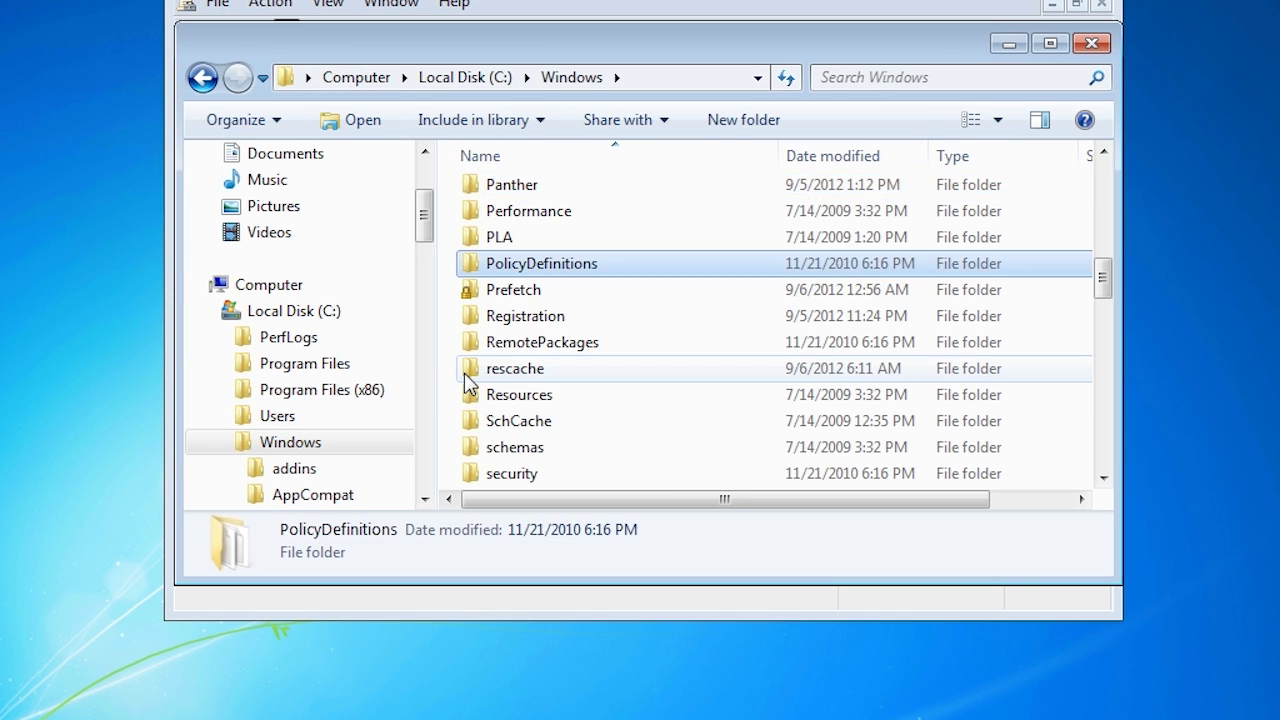
pyautogui.doubleClick(601, 268)
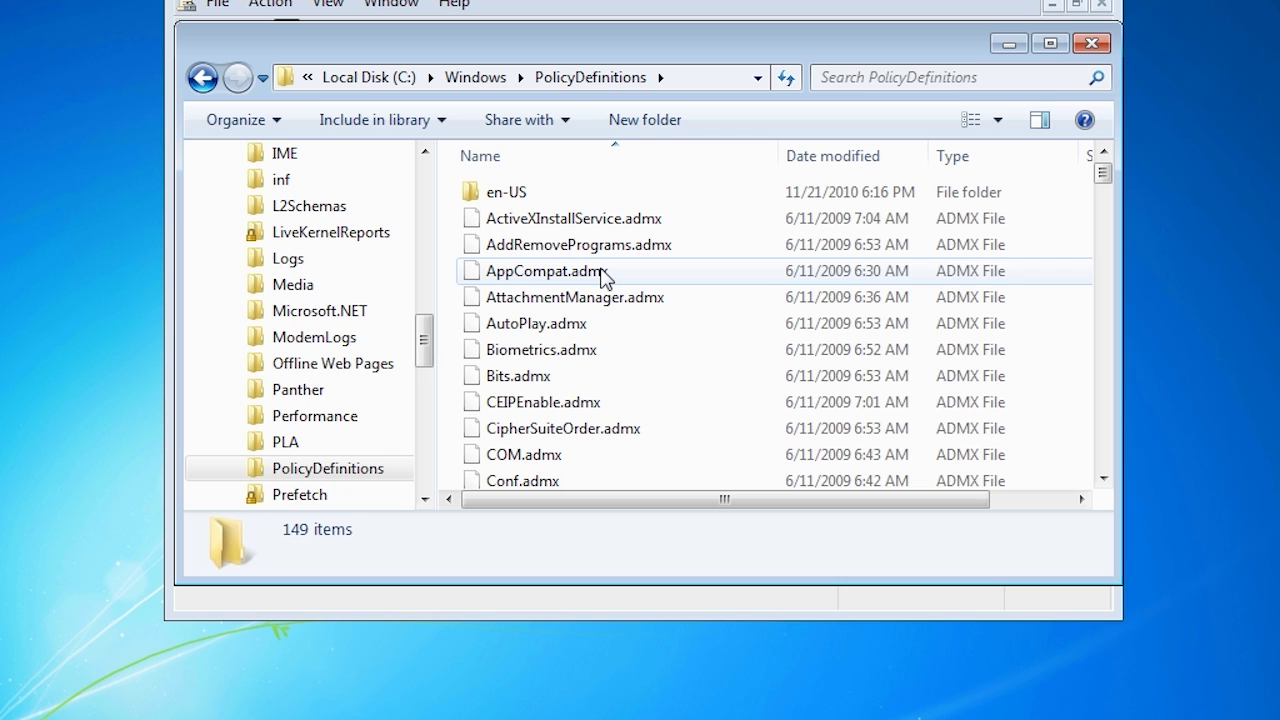
# Open the en-US folder inside PolicyDefinitions and look at its ADML language files
pyautogui.click(500, 198)
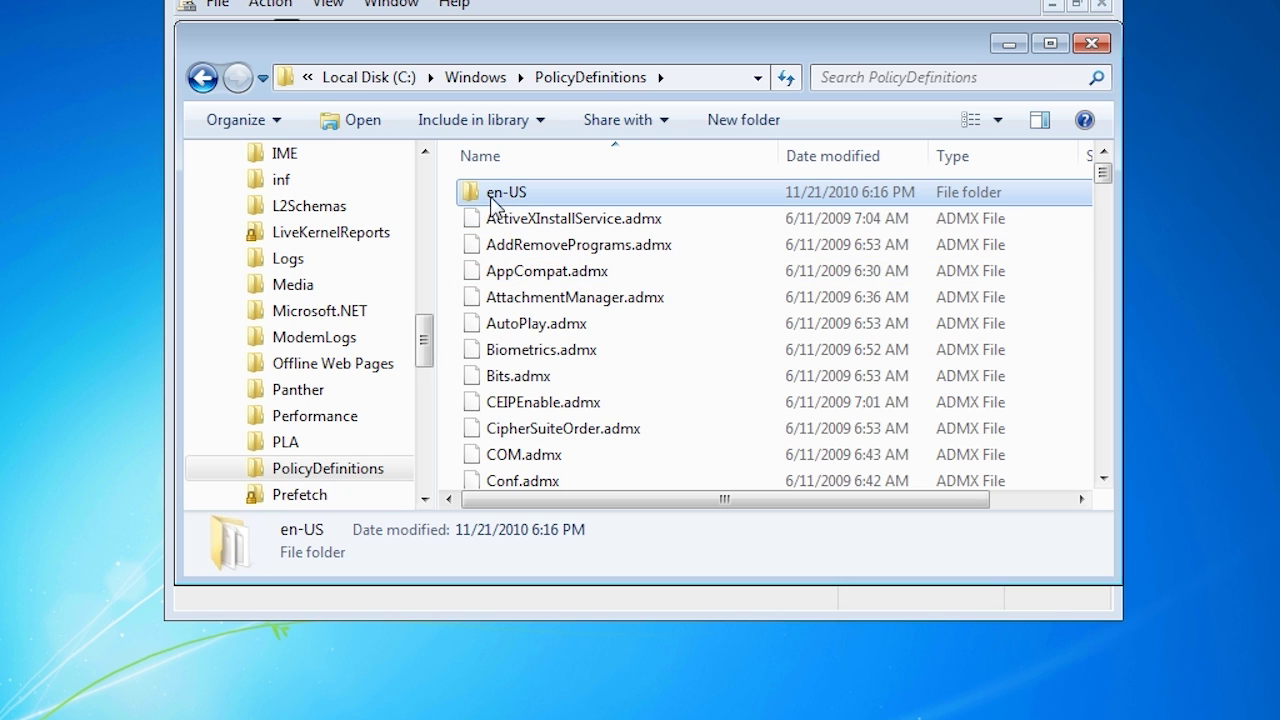
pyautogui.doubleClick(520, 195)
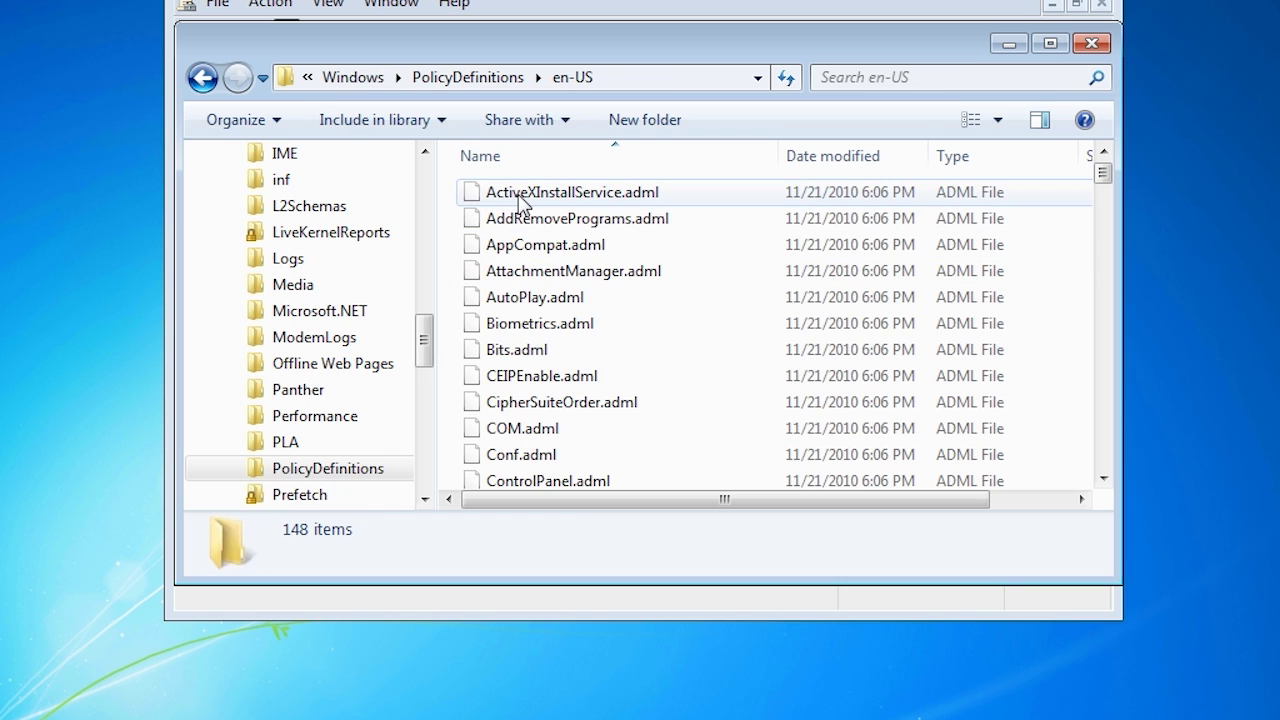
pyautogui.click(519, 276)
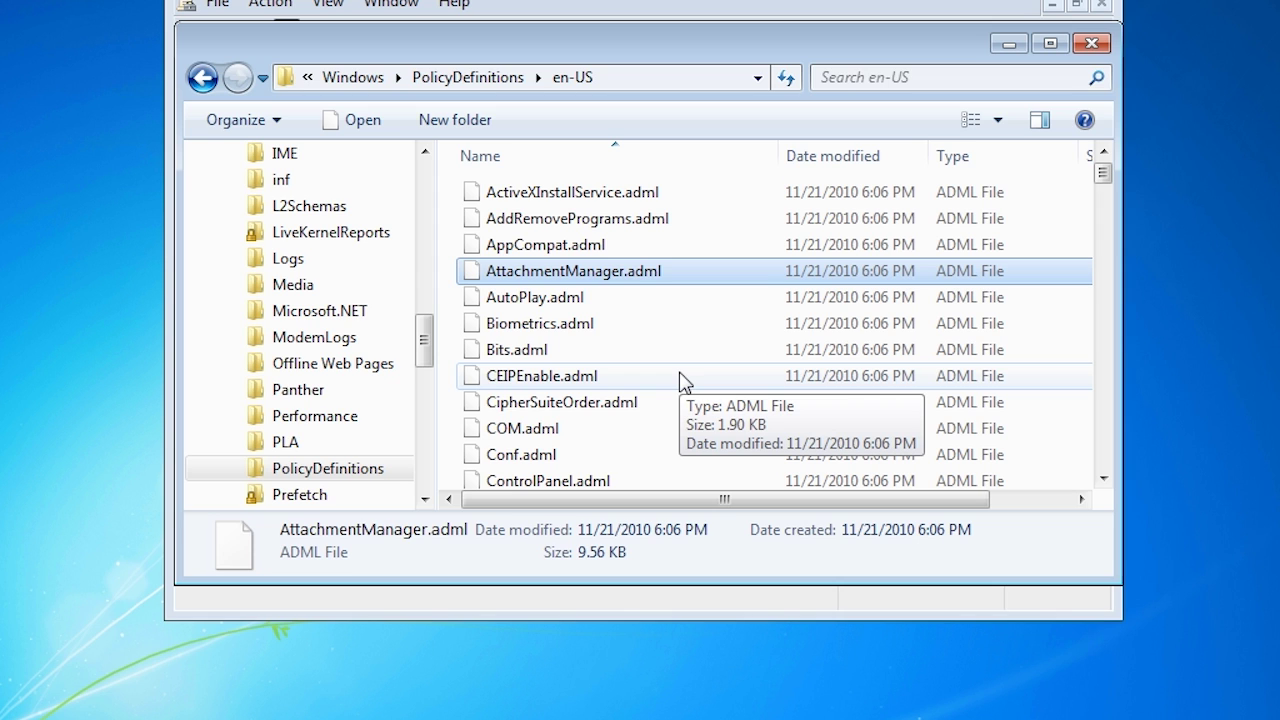
# Browse to C:\Program Files (x86)\Microsoft Group Policy\win72008r2\PolicyDefinitions and look through its language folders and ADMX files
pyautogui.moveTo(426, 334); pyautogui.dragTo(427, 188)
pyautogui.click(318, 416)
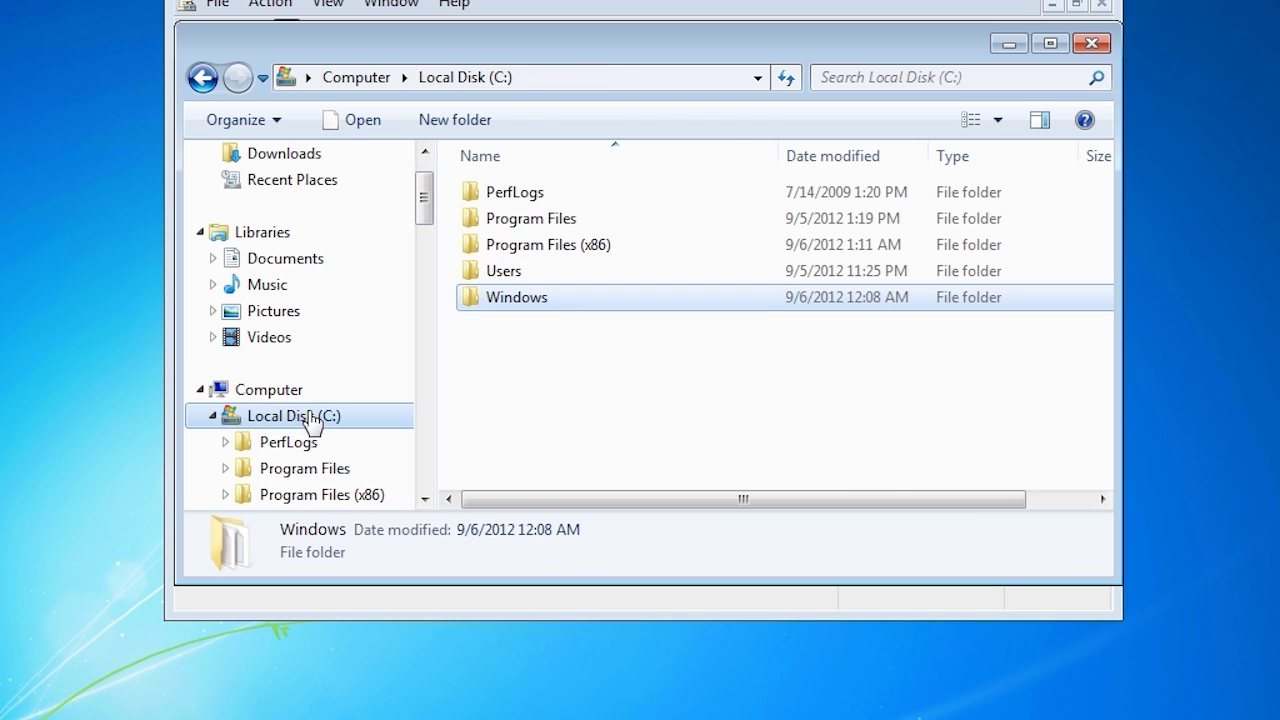
pyautogui.click(337, 493)
pyautogui.doubleClick(538, 246)
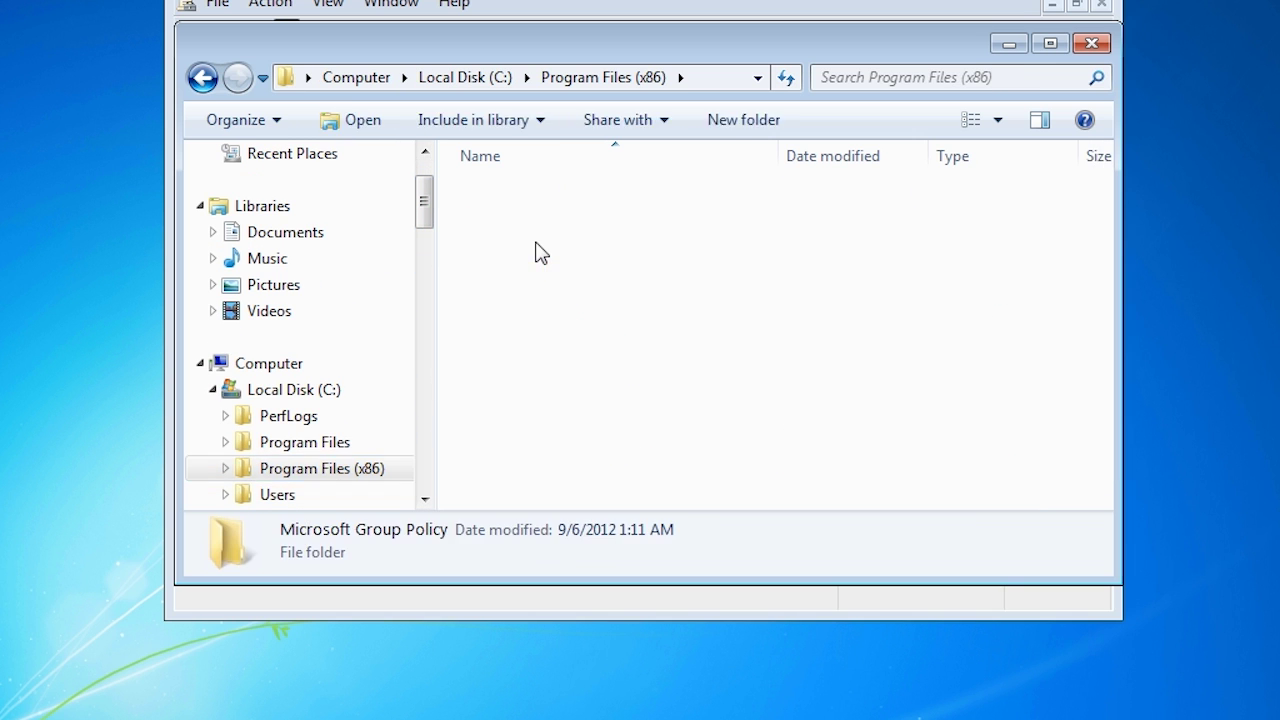
pyautogui.doubleClick(489, 203)
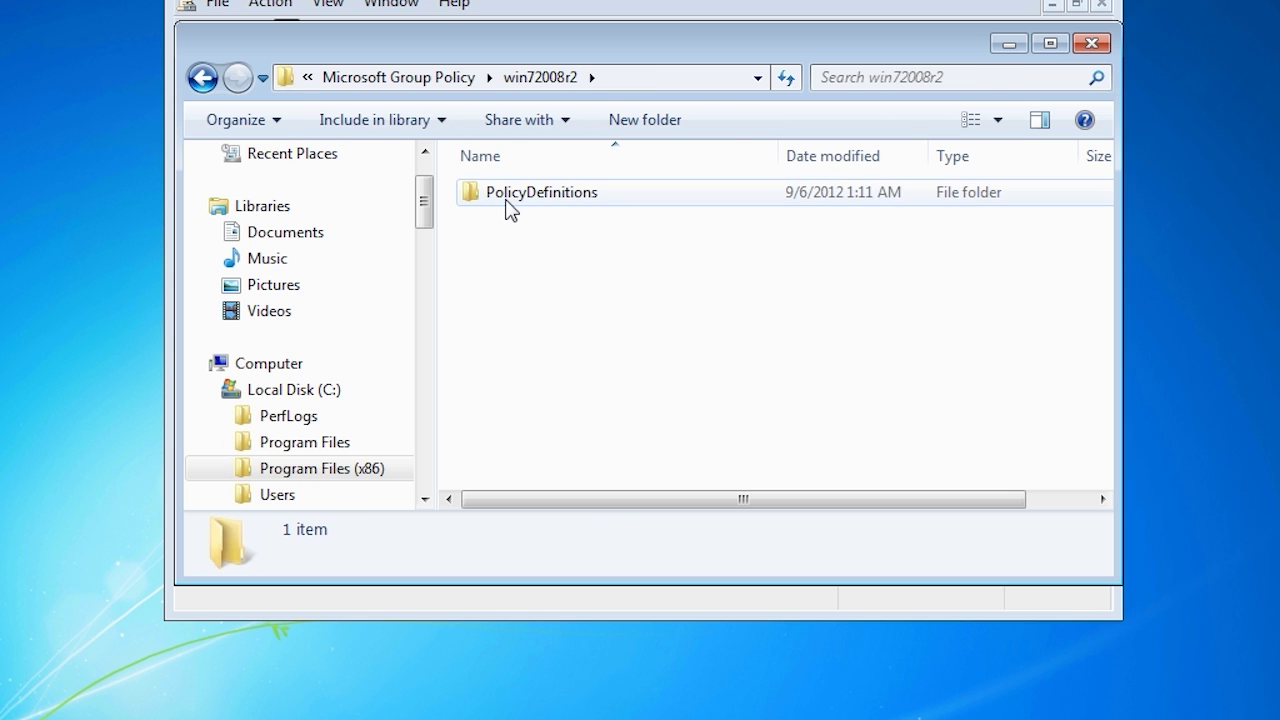
pyautogui.click(508, 207)
pyautogui.doubleClick(507, 201)
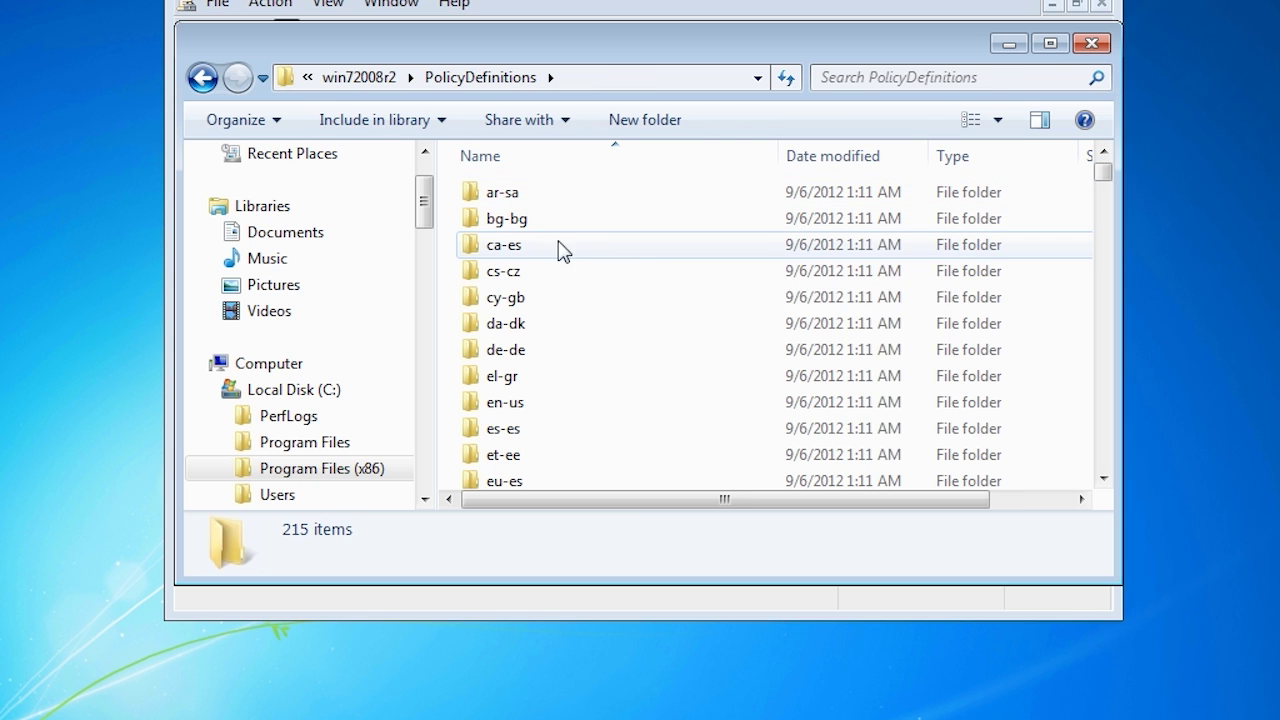
pyautogui.click(1109, 410)
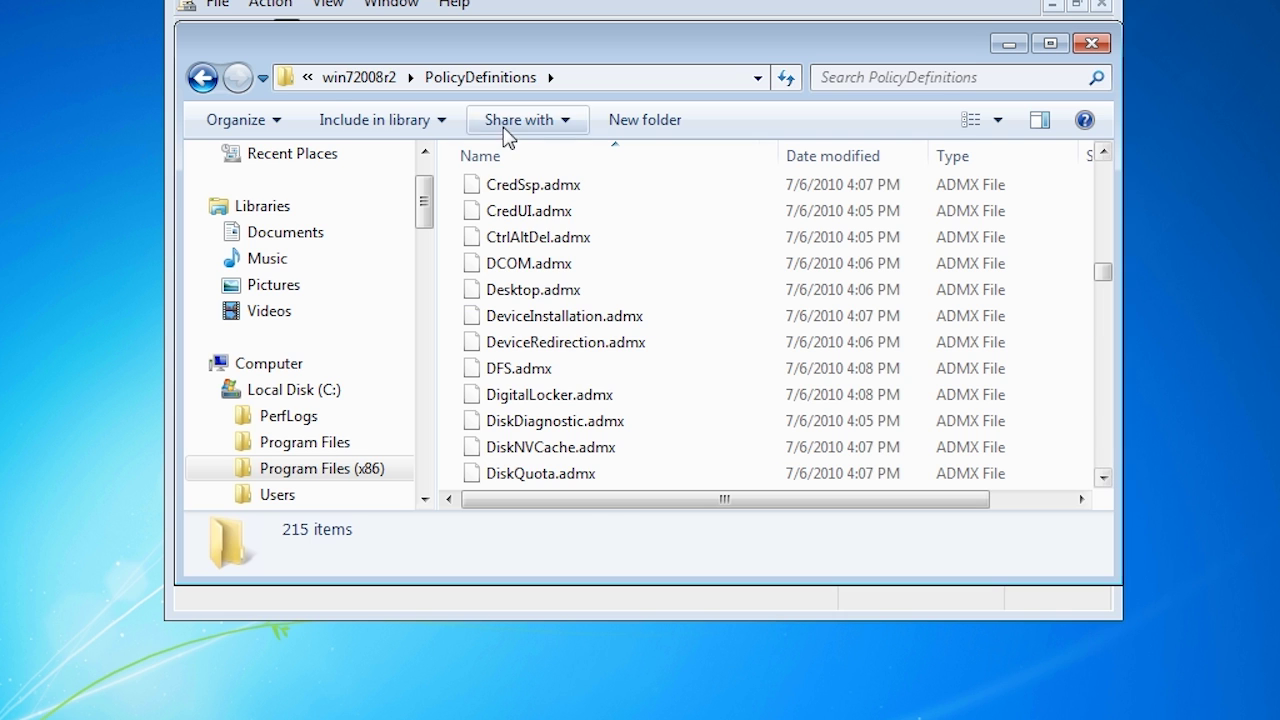
# Return to the win72008r2 folder and copy its PolicyDefinitions folder
pyautogui.click(335, 78)
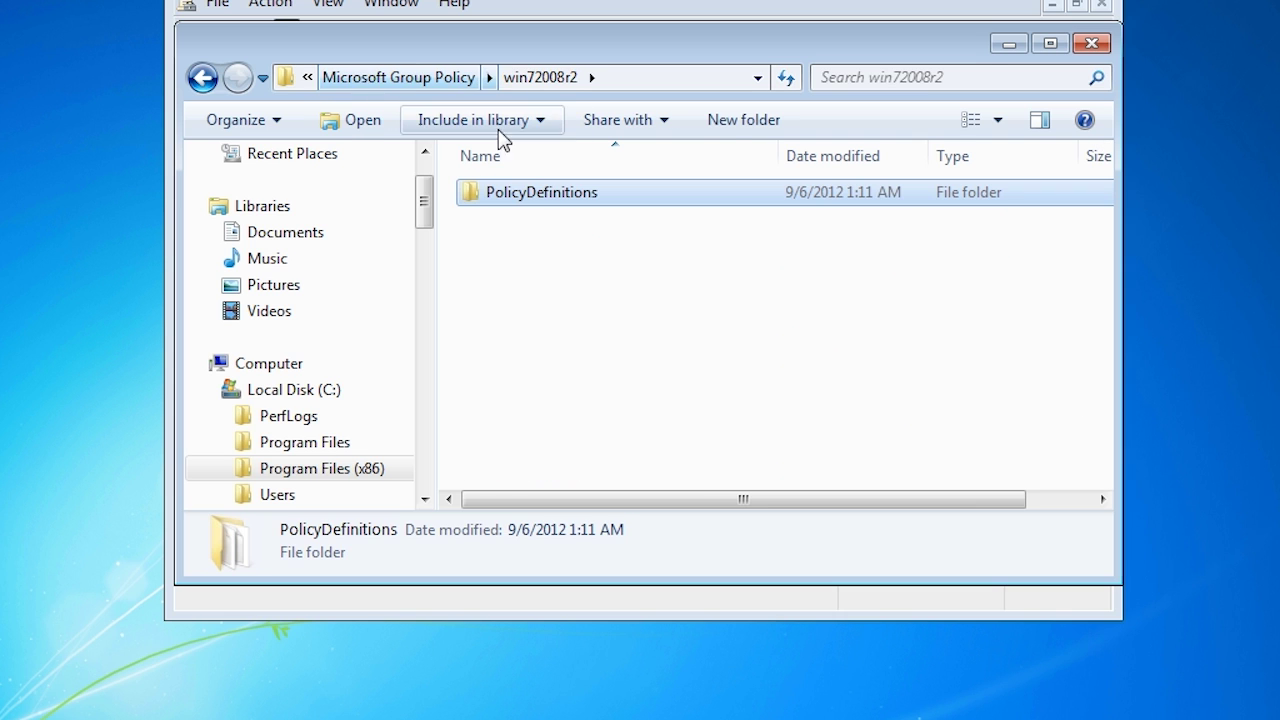
pyautogui.rightClick(530, 199)
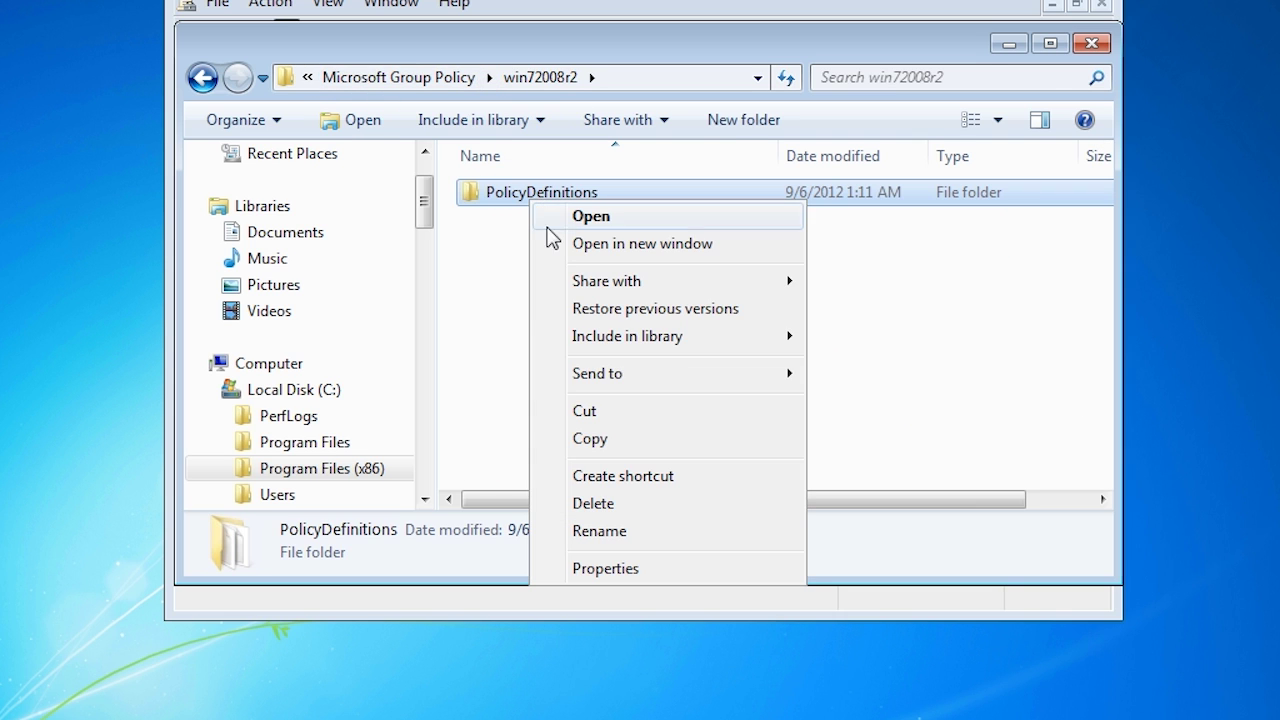
pyautogui.click(749, 442)
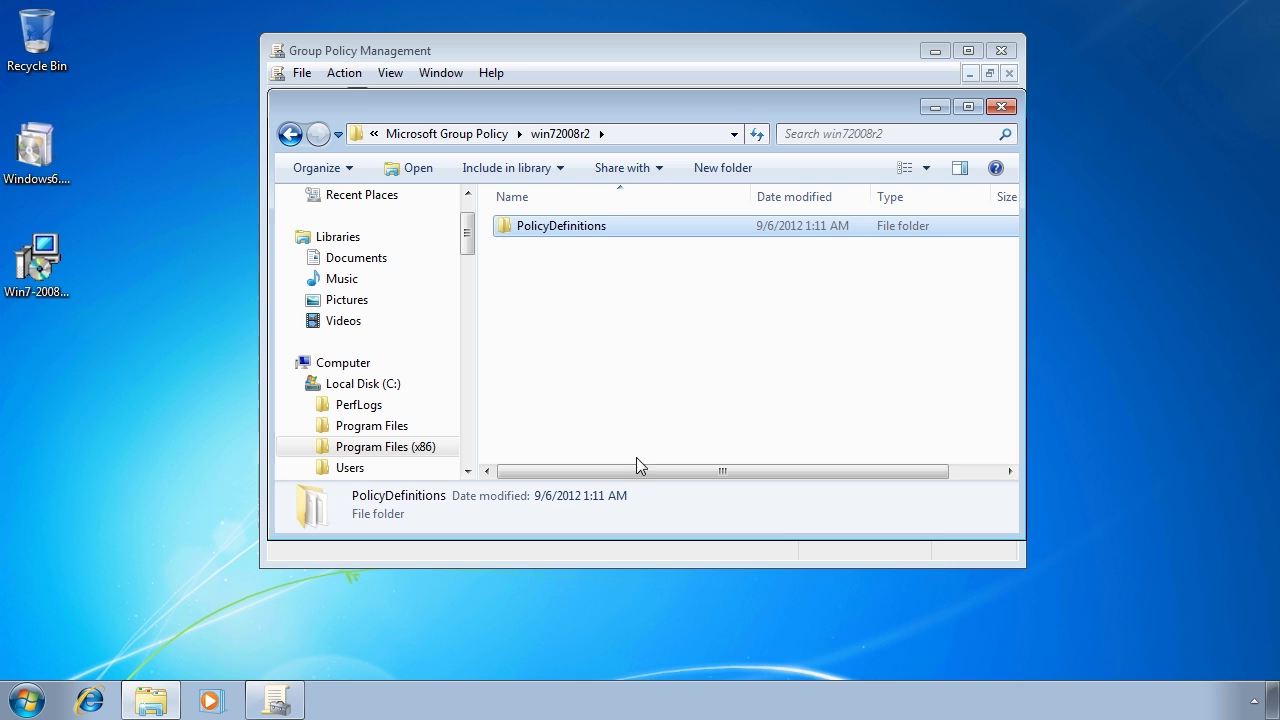
# Open the domain's network share \\itfreetraining.local\sysvol
pyautogui.click(30, 700)
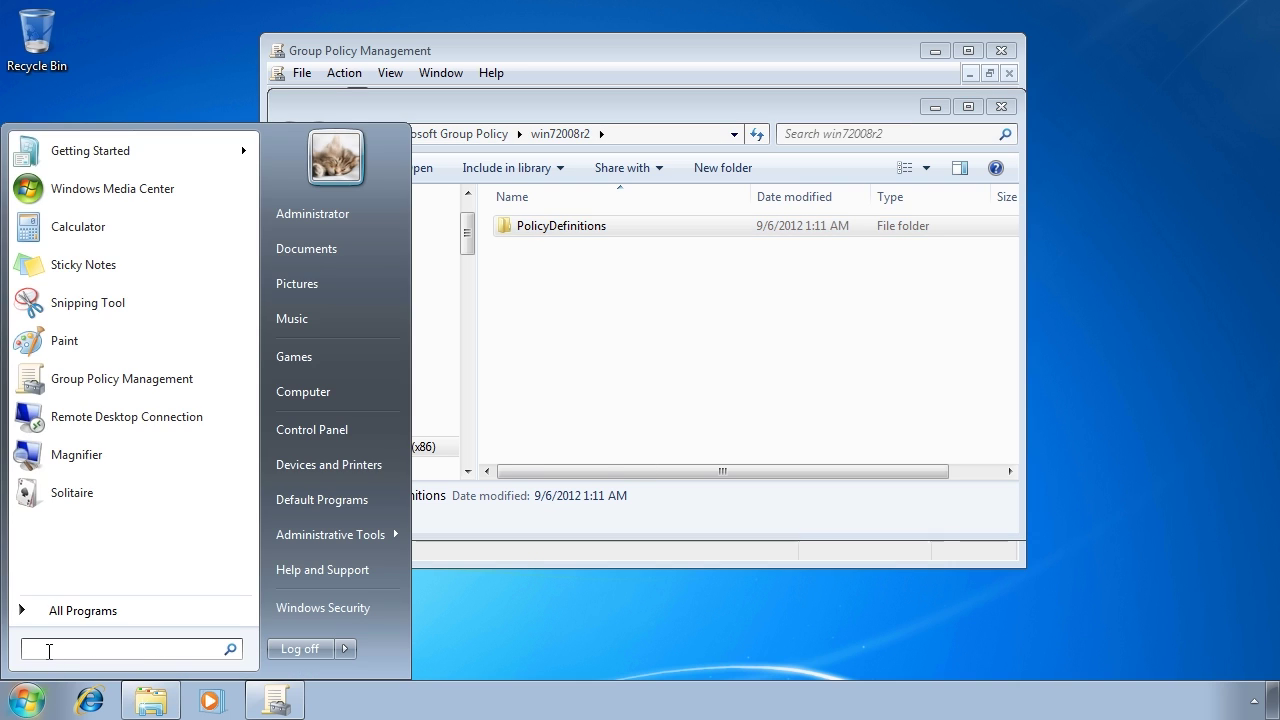
pyautogui.write('\\\\itfree')
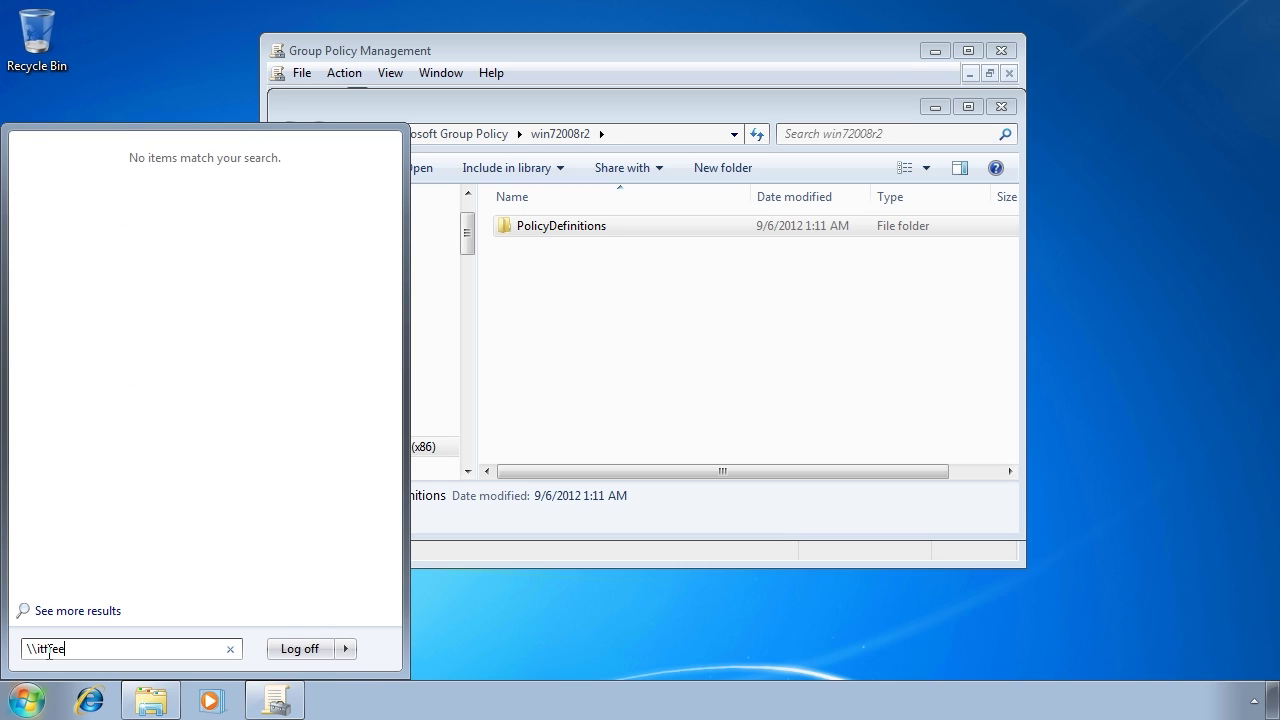
pyautogui.write('training.local\\sysvol')
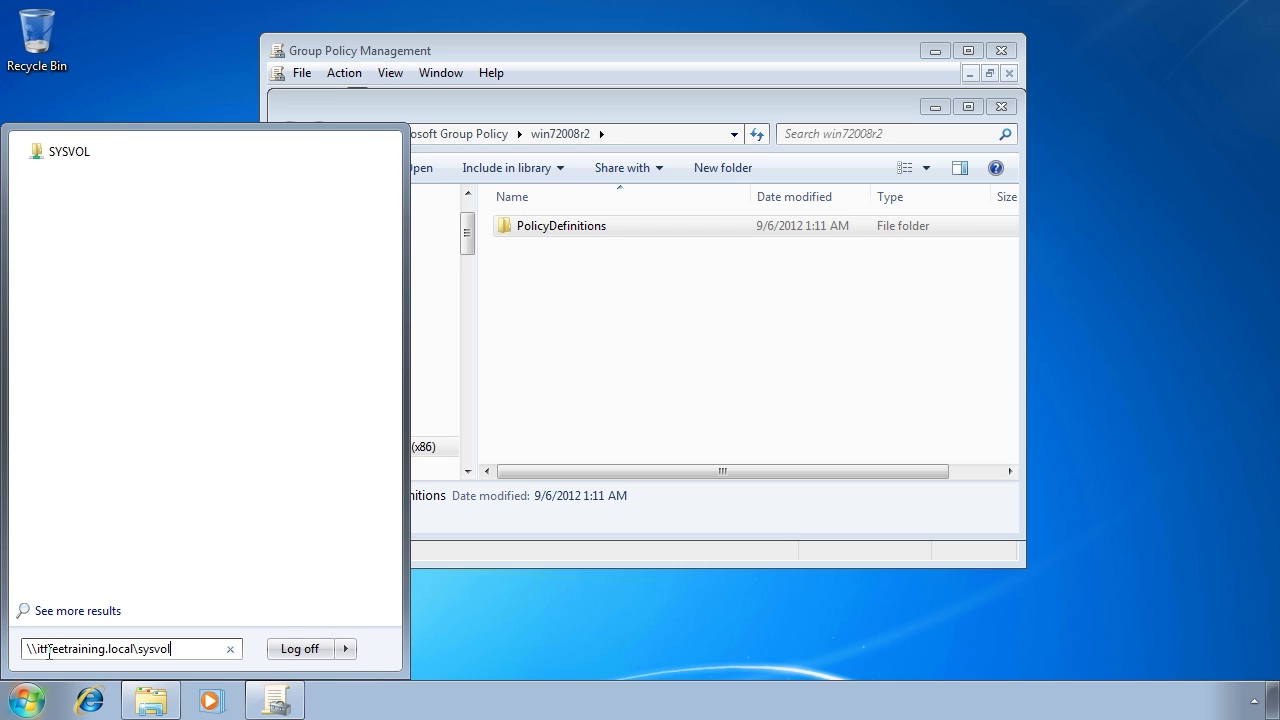
pyautogui.press('Return')
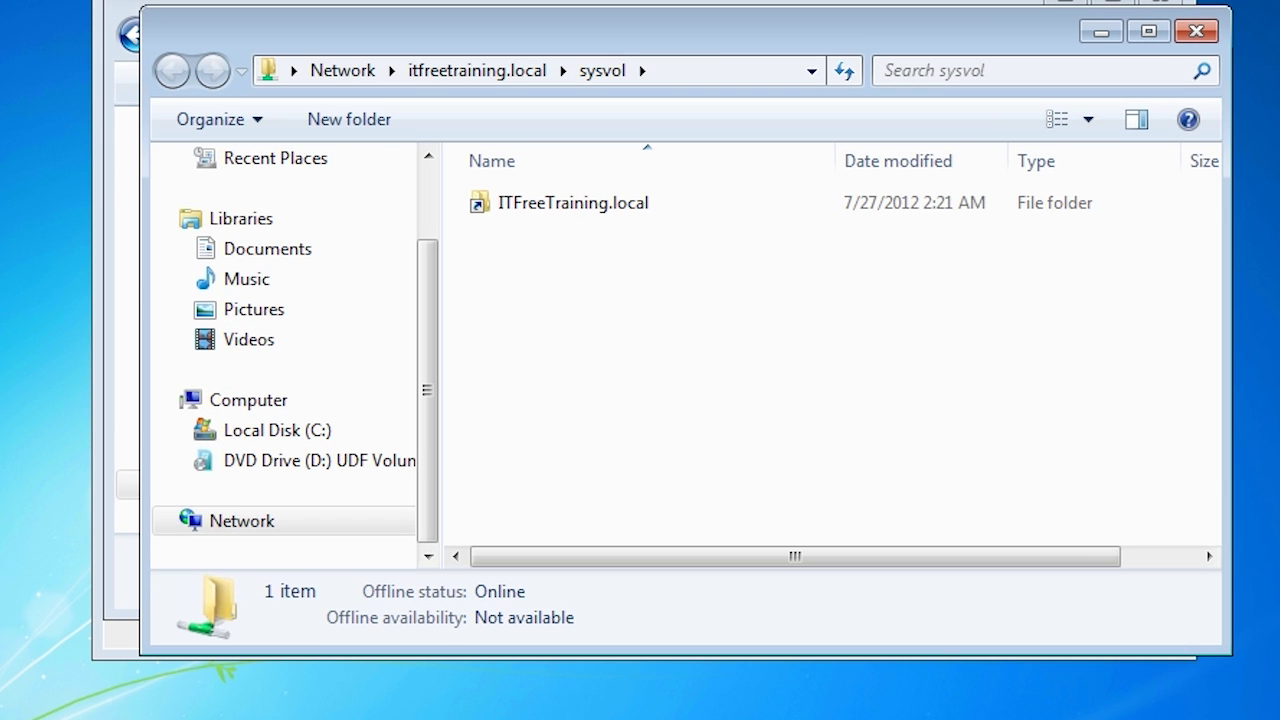
# Paste the copied PolicyDefinitions folder into the Policies folder under ITFreeTraining.local in sysvol
pyautogui.doubleClick(551, 204)
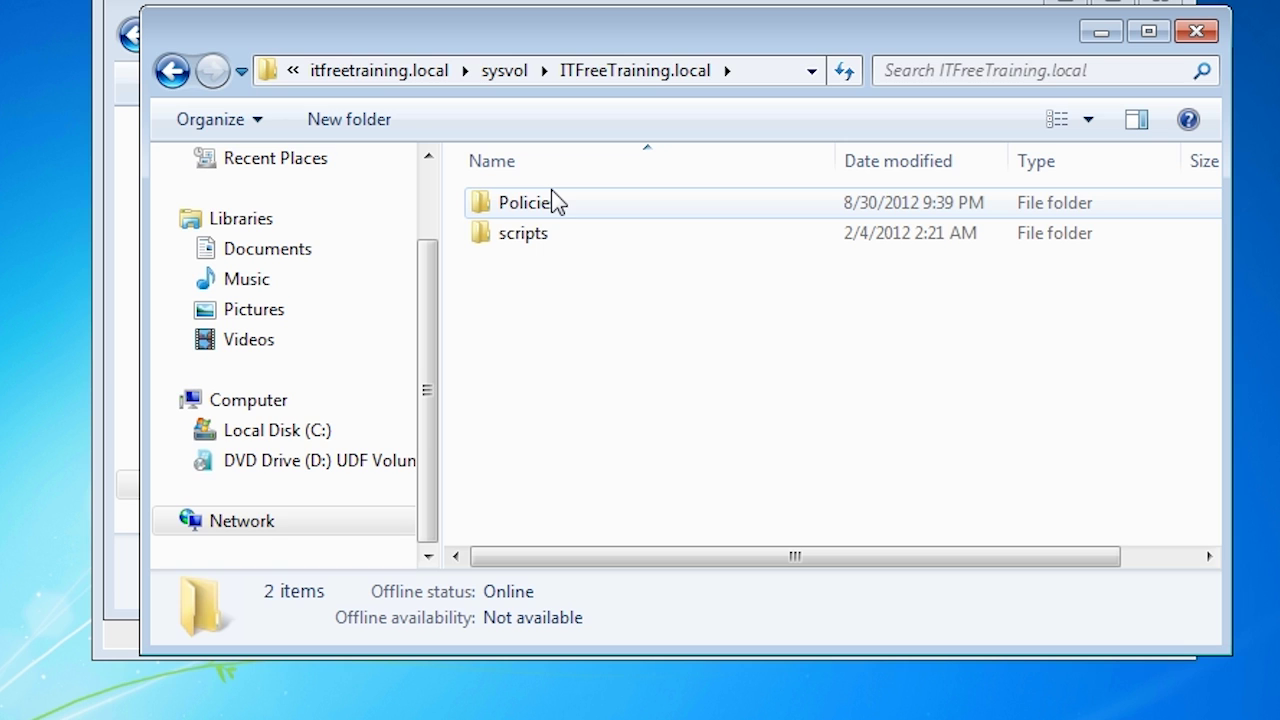
pyautogui.doubleClick(551, 202)
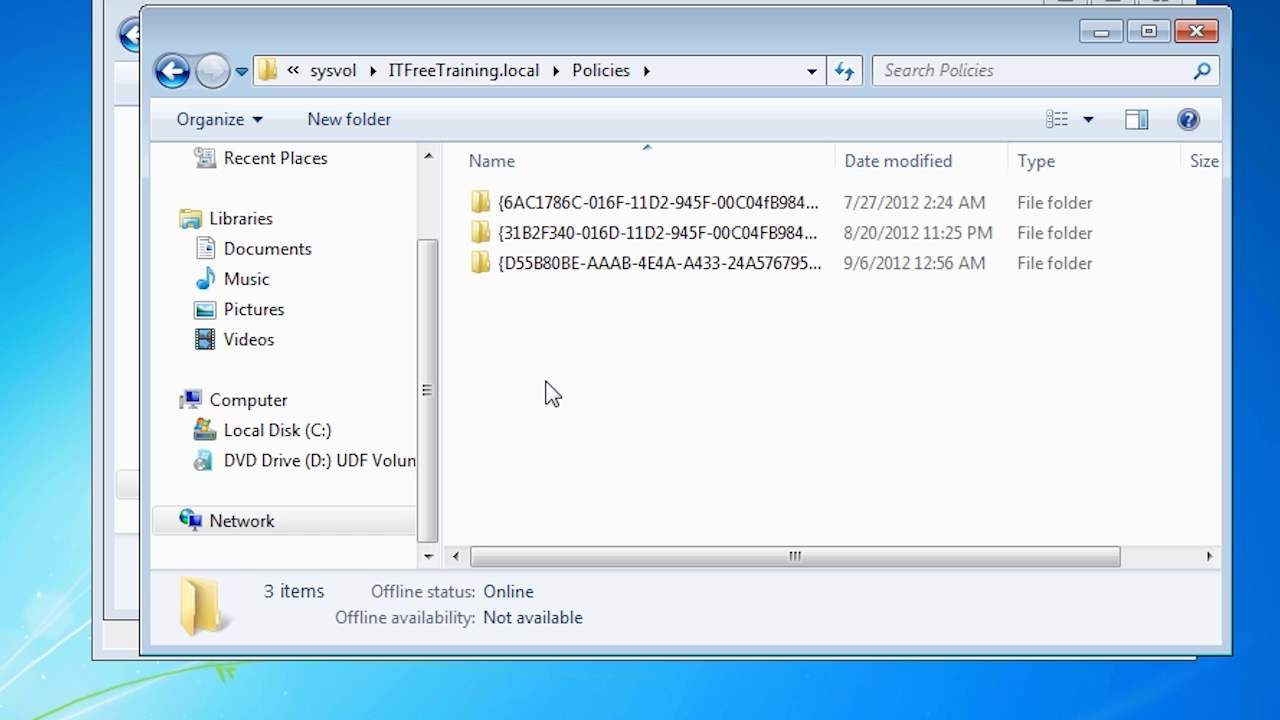
pyautogui.rightClick(511, 339)
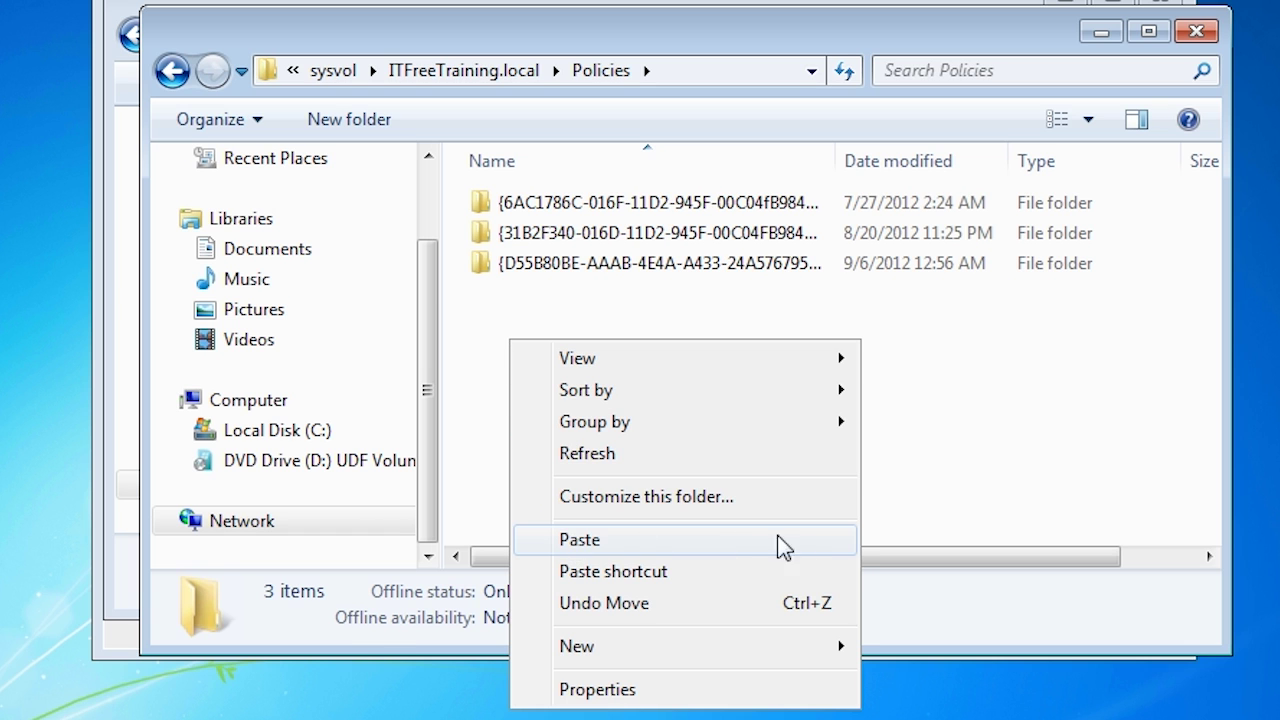
pyautogui.click(802, 540)
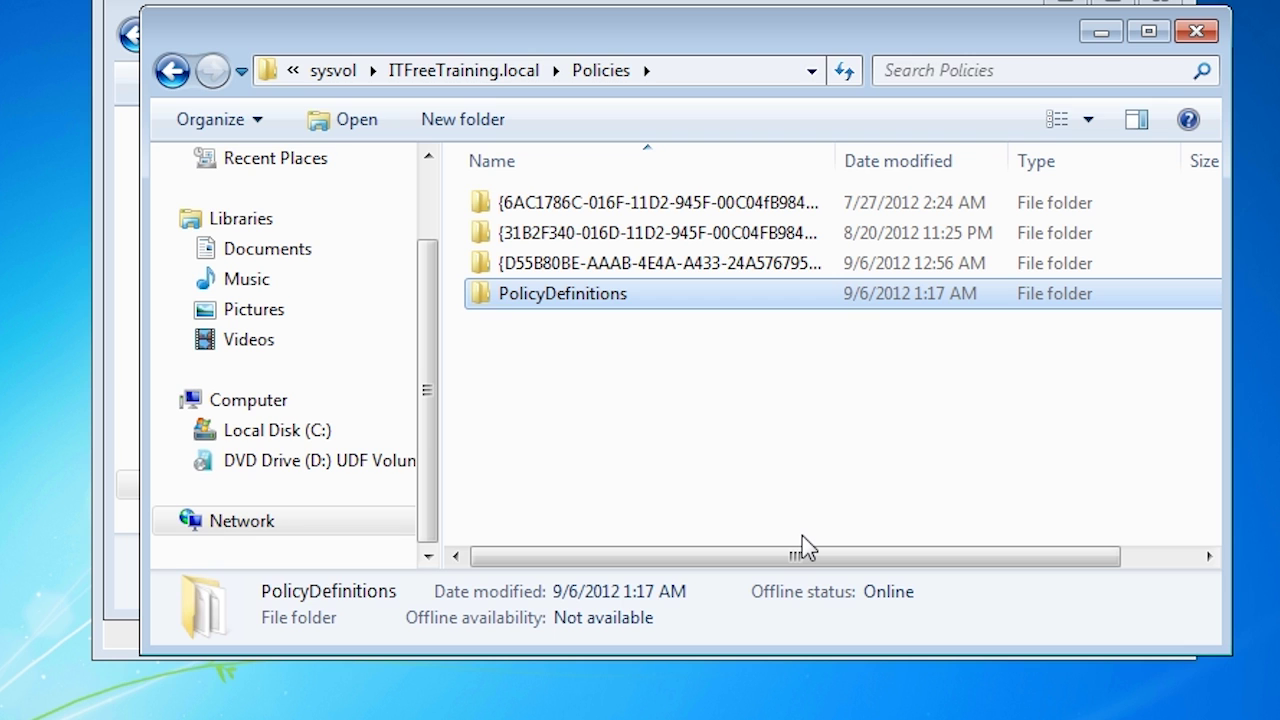
# Examine the Adm, Machine and User folders inside the policy folder starting with {D55B80BE, return to Policies and close the file window
pyautogui.click(508, 268)
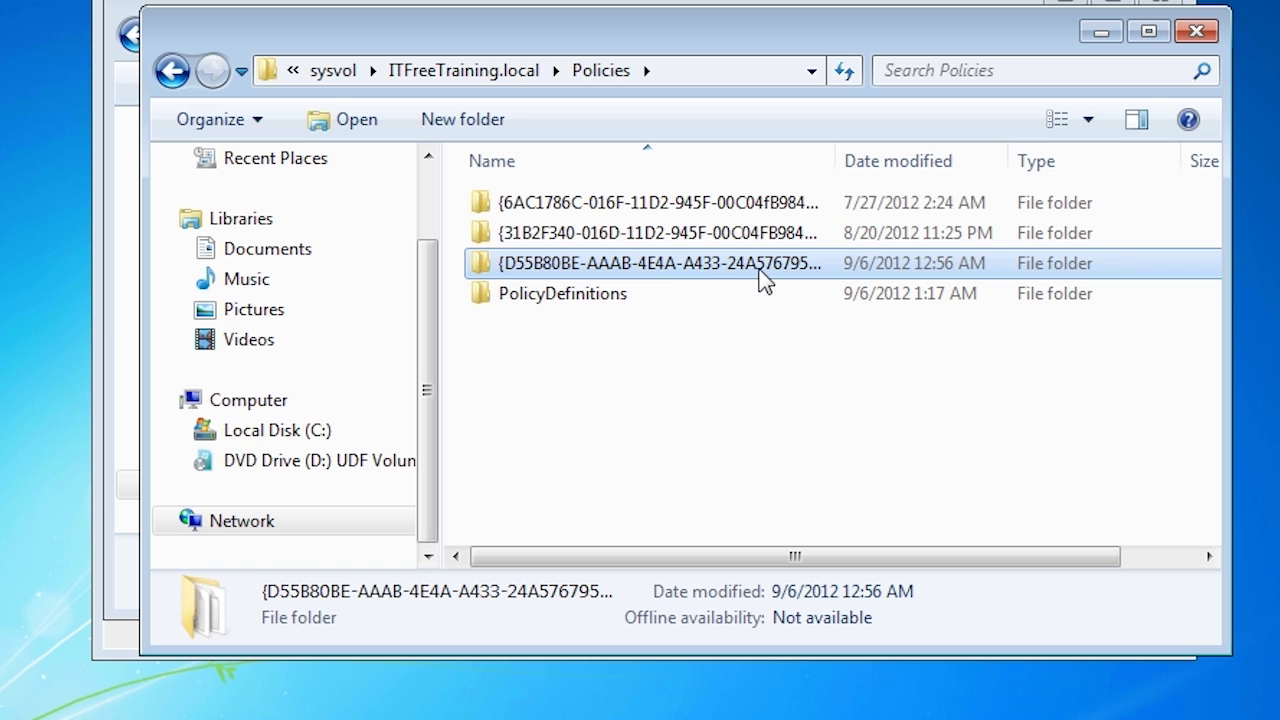
pyautogui.doubleClick(759, 269)
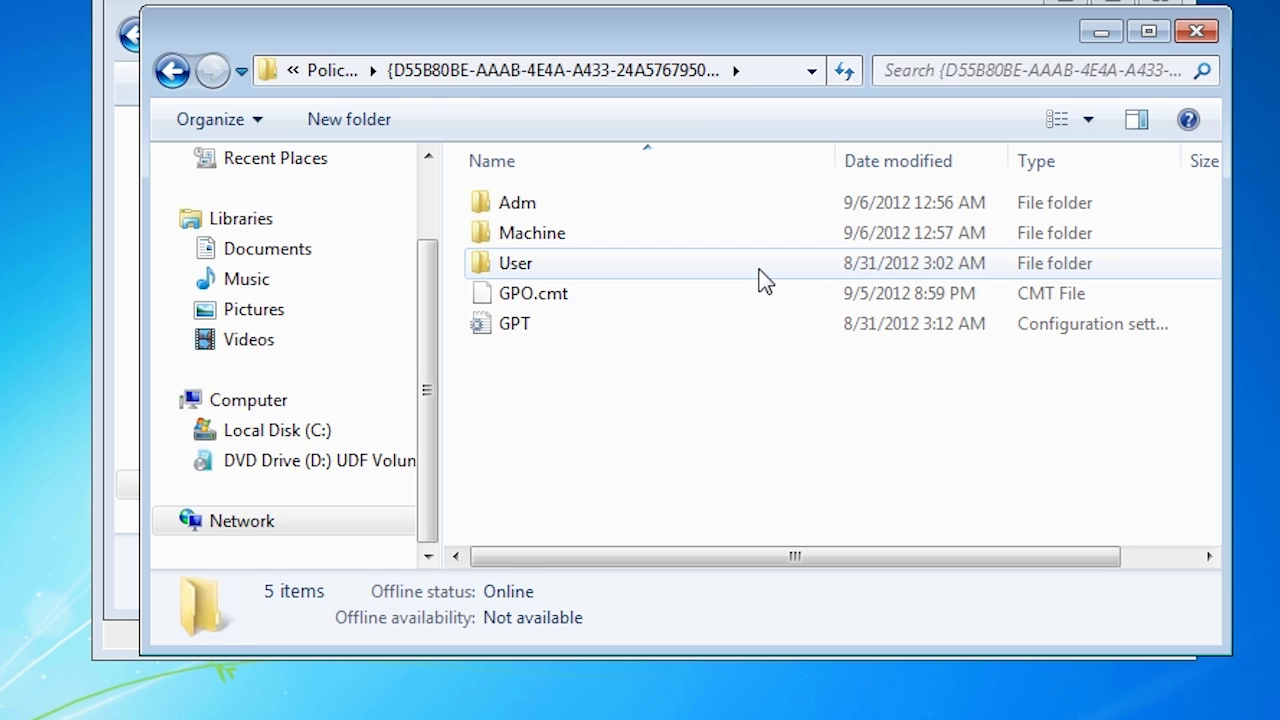
pyautogui.click(508, 206)
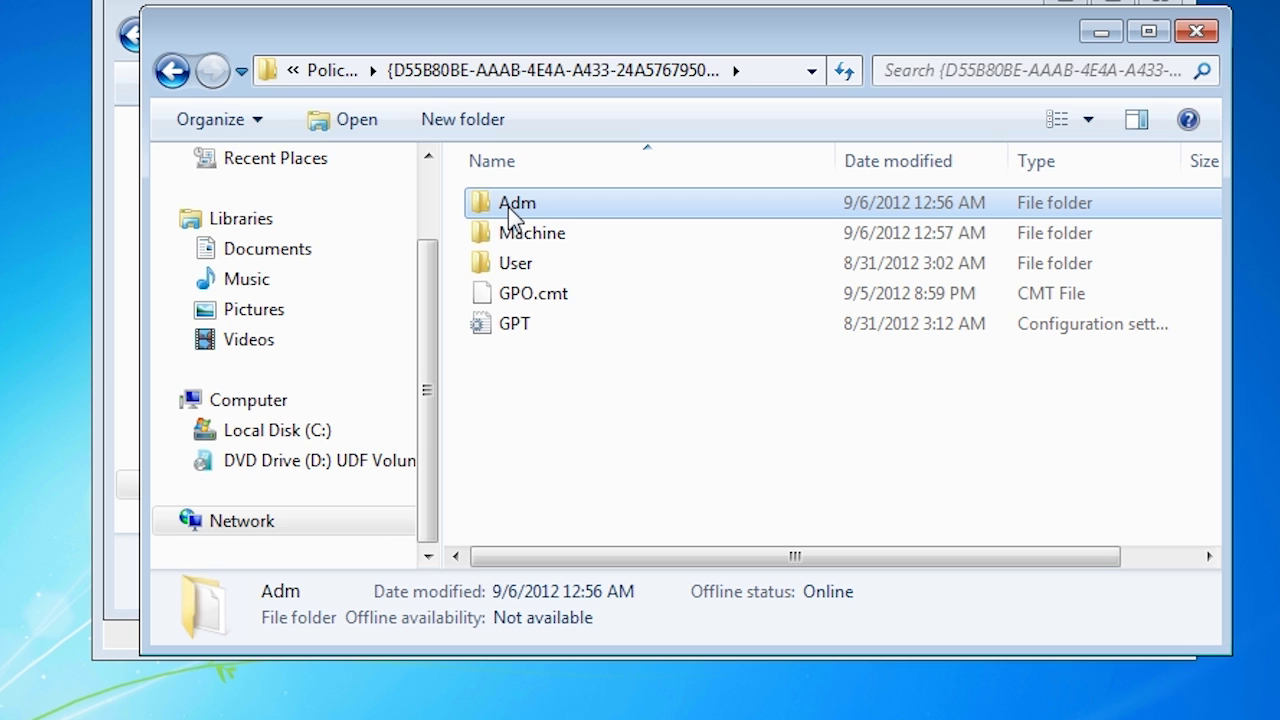
pyautogui.click(518, 234)
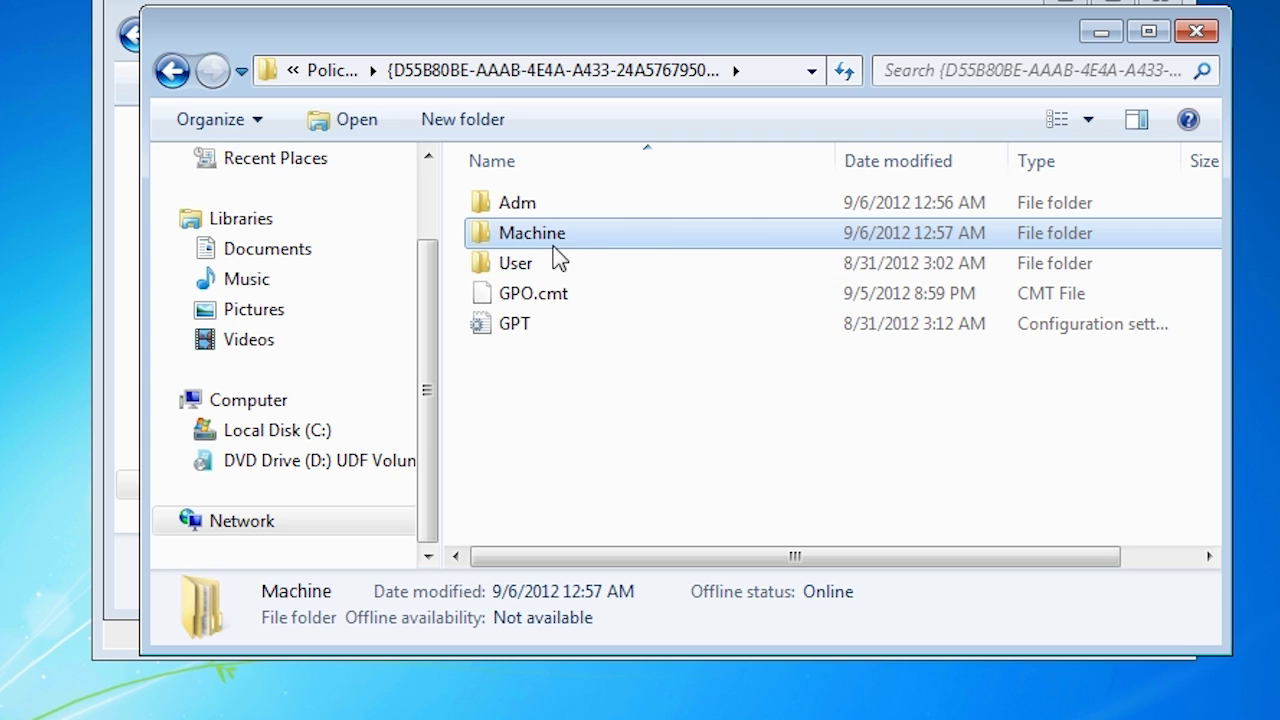
pyautogui.click(518, 265)
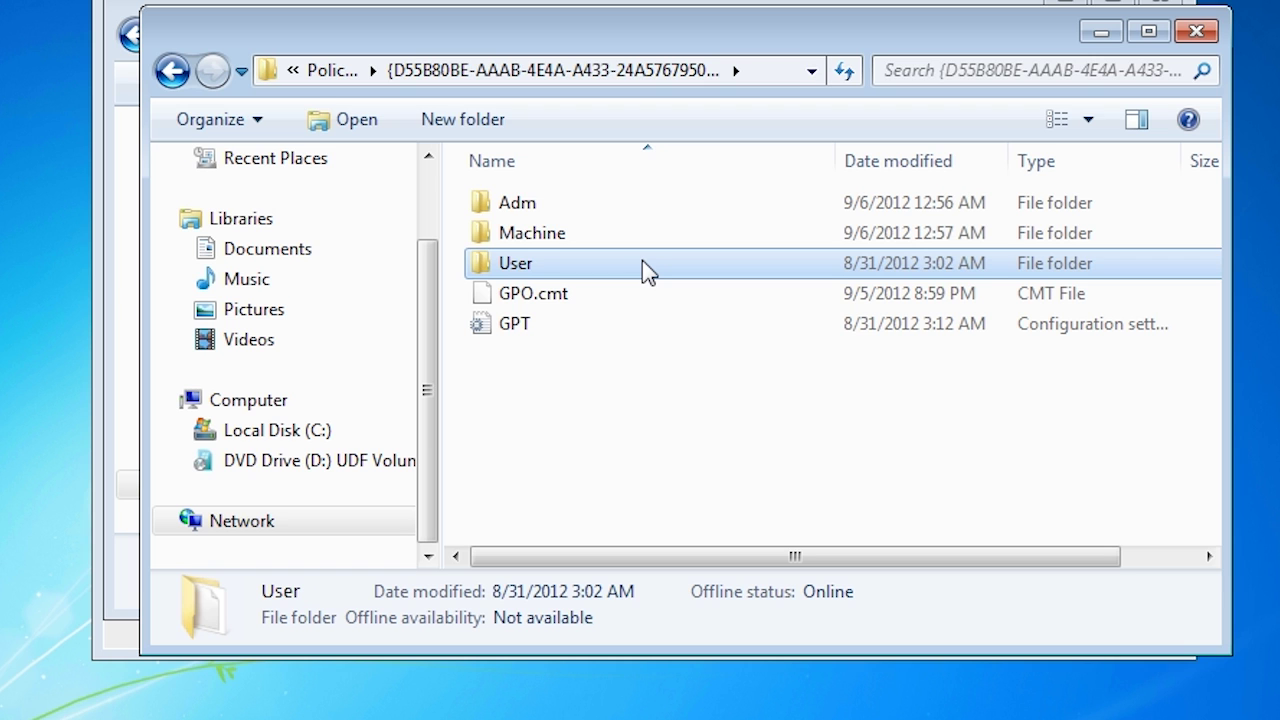
pyautogui.click(172, 70)
pyautogui.click(565, 297)
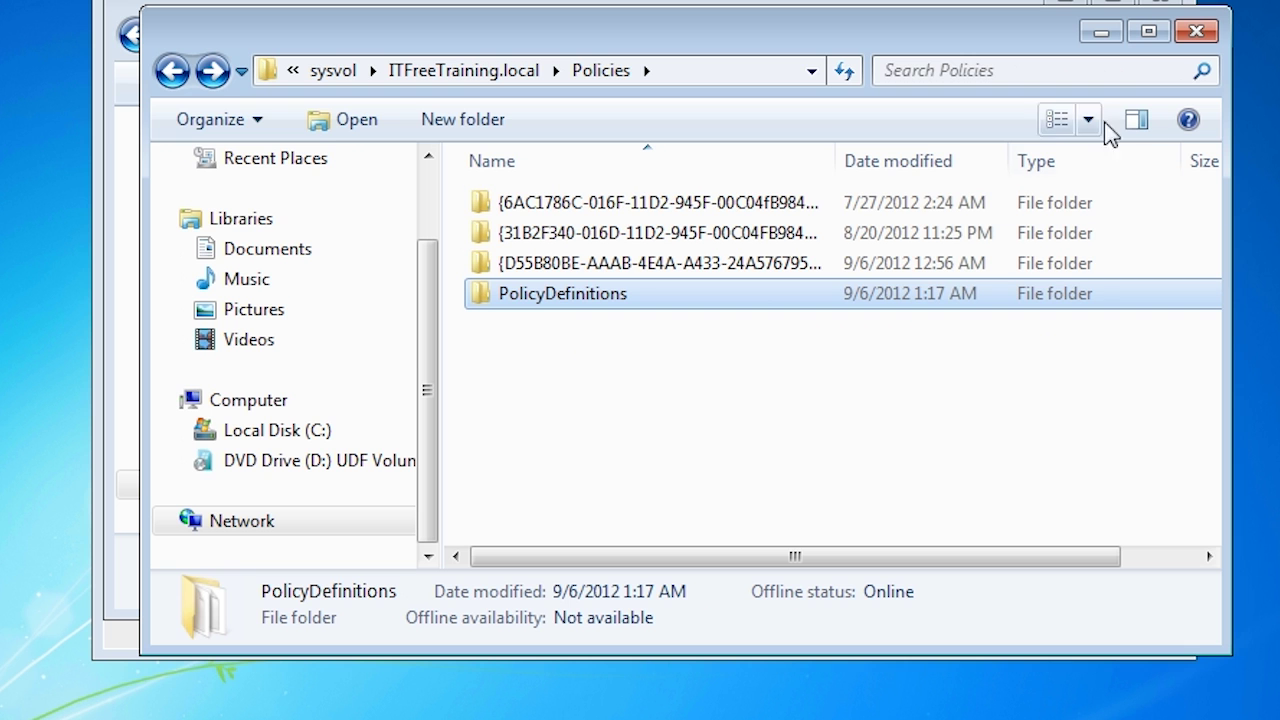
pyautogui.click(1196, 34)
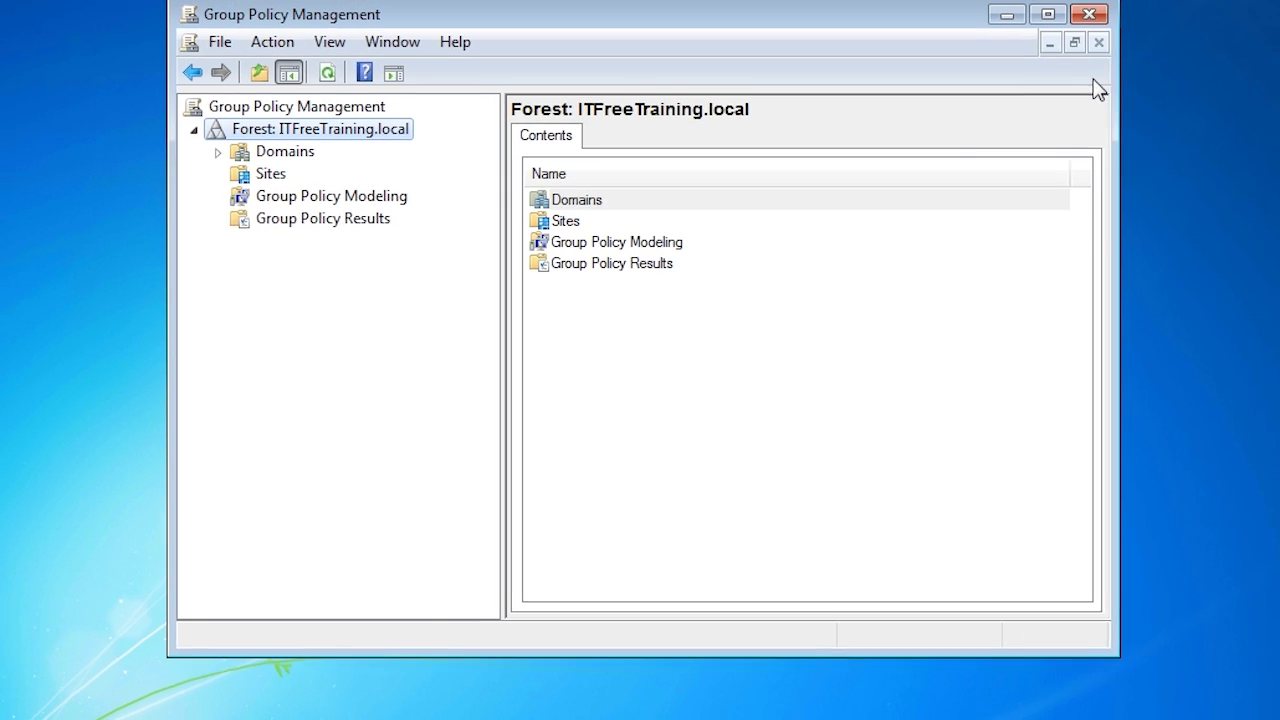
# In Group Policy Management, open the Domain Wide Group Policy under the ITFreeTraining.local domain for editing
pyautogui.click(250, 180)
pyautogui.click(264, 194)
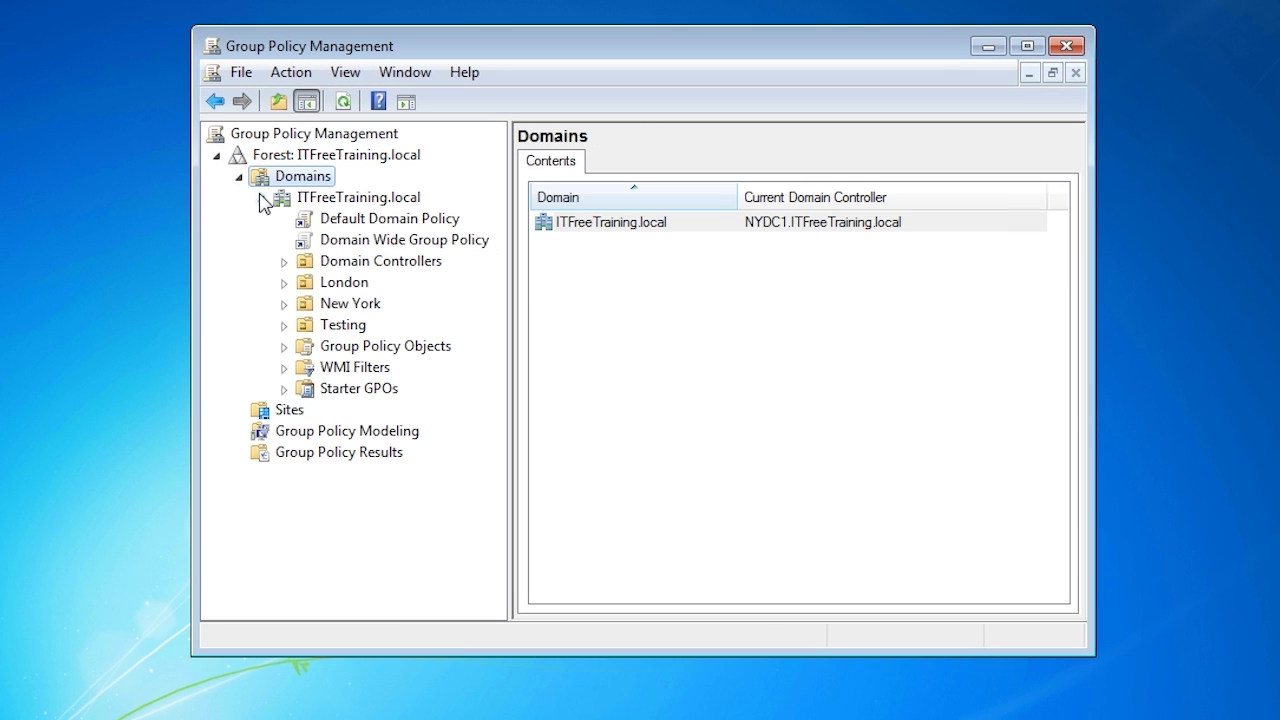
pyautogui.click(360, 240)
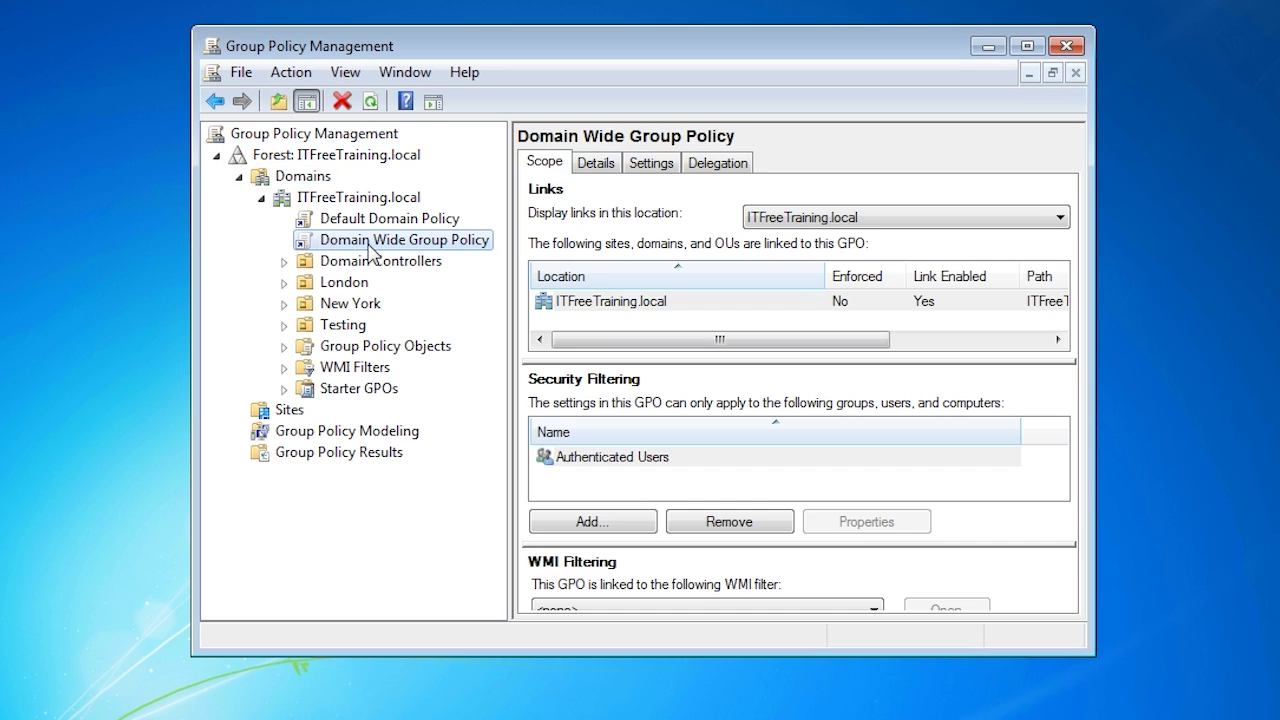
pyautogui.rightClick(368, 243)
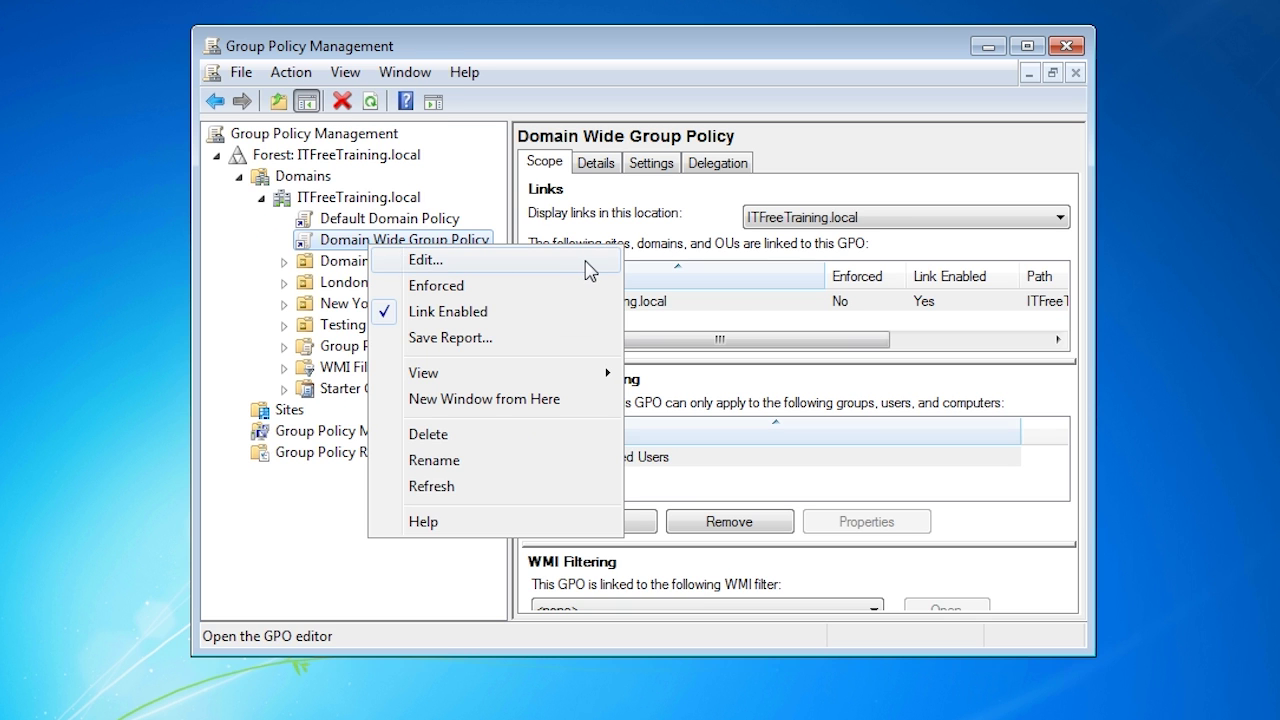
pyautogui.click(590, 266)
# Expand Administrative Templates under the Computer Configuration policies and view the contents of Classic Administrative Templates (ADM)
pyautogui.click(225, 198)
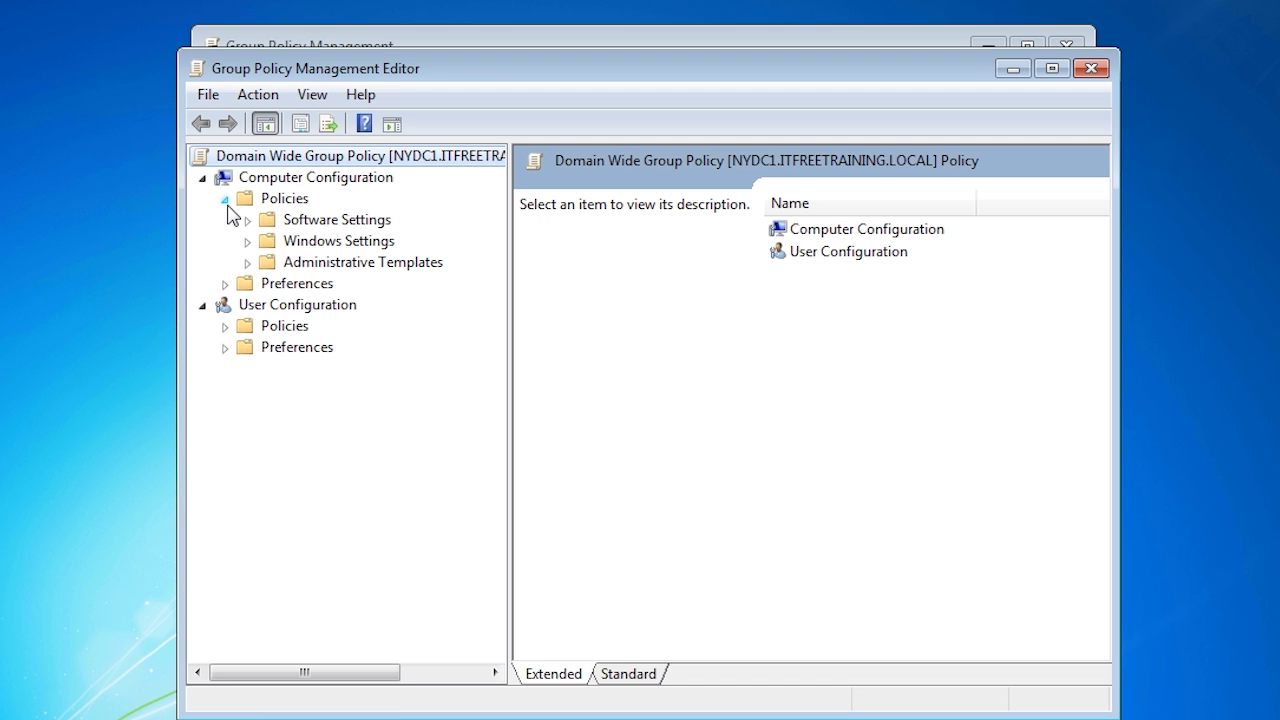
pyautogui.click(248, 262)
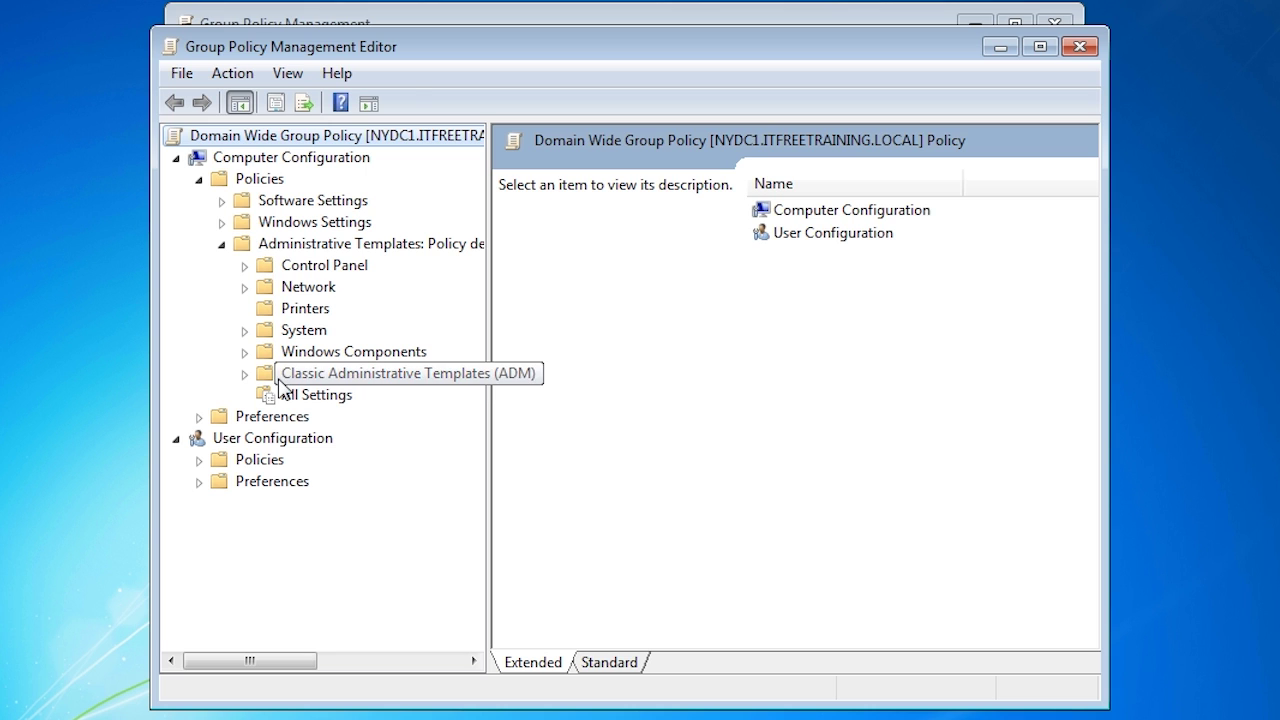
pyautogui.click(286, 377)
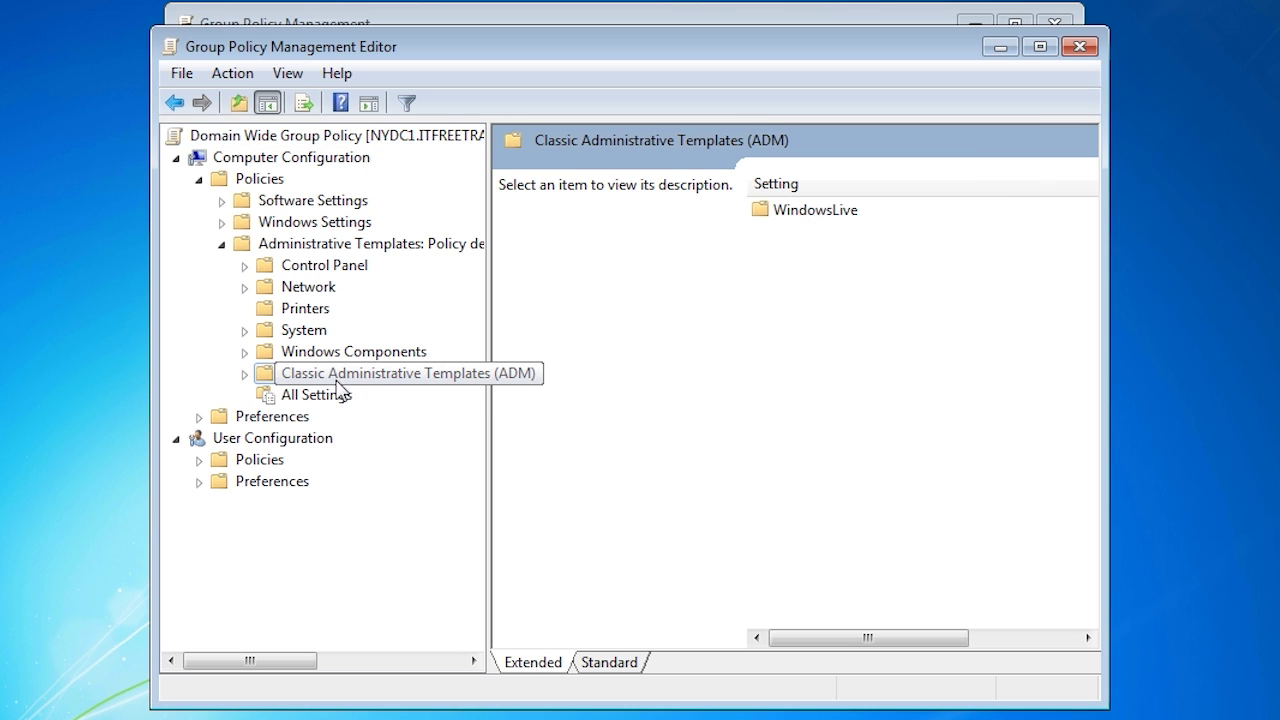